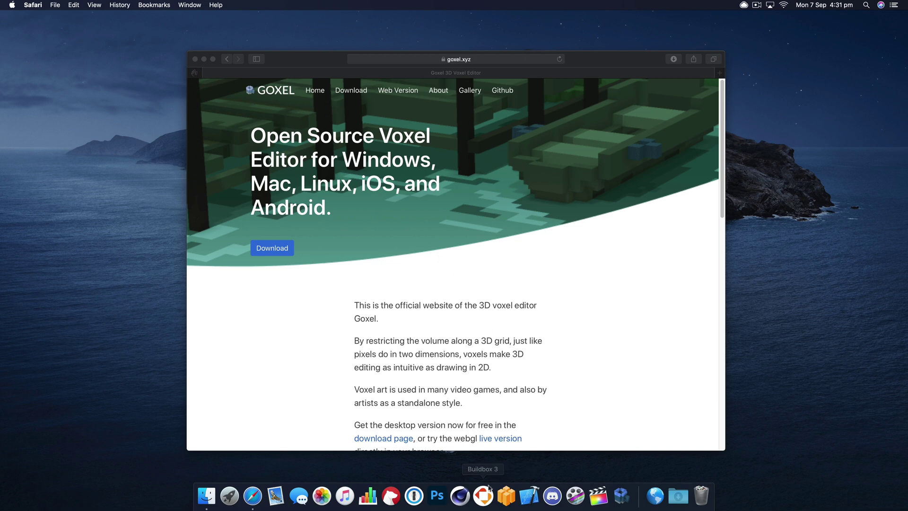
# Open the Goxel site's Gallery and scroll through examples like Fisherman House and Marching Cube.
pyautogui.click(455, 101)
pyautogui.click(468, 91)
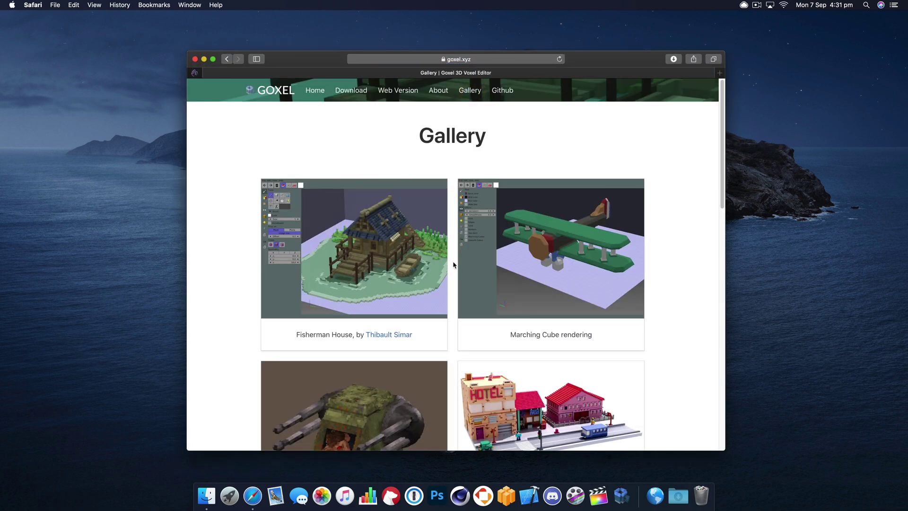
pyautogui.scroll(-1, 453, 264)
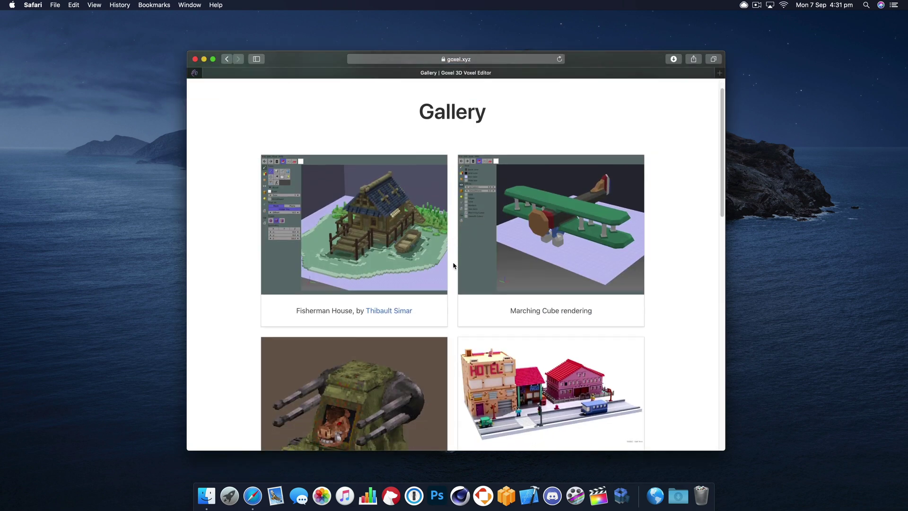
pyautogui.scroll(-1, 453, 266)
pyautogui.scroll(-2, 520, 306)
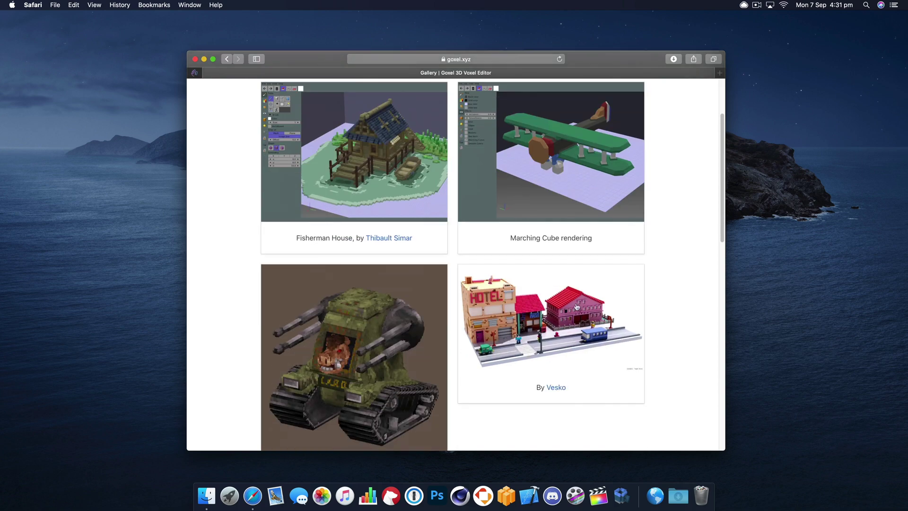
pyautogui.scroll(-5, 511, 338)
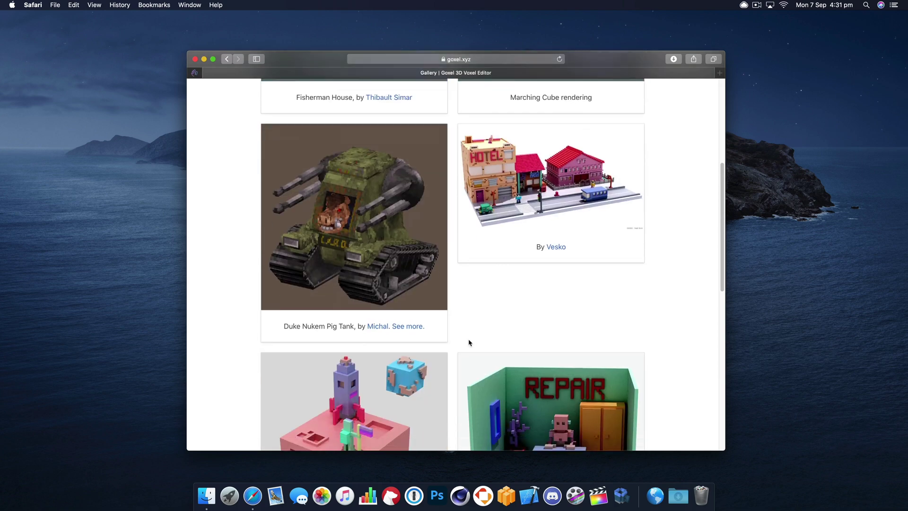
pyautogui.scroll(-5, 469, 340)
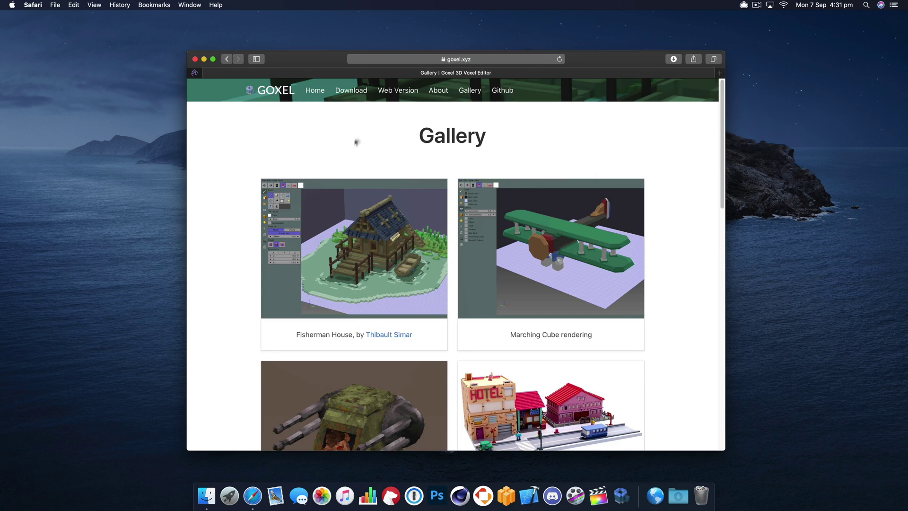
# Launch Goxel and draw a flat orange box in the middle of the grid using the Shape tool.
pyautogui.keyDown('alt'); pyautogui.click(783, 297); pyautogui.keyUp('alt')
pyautogui.click(624, 502)
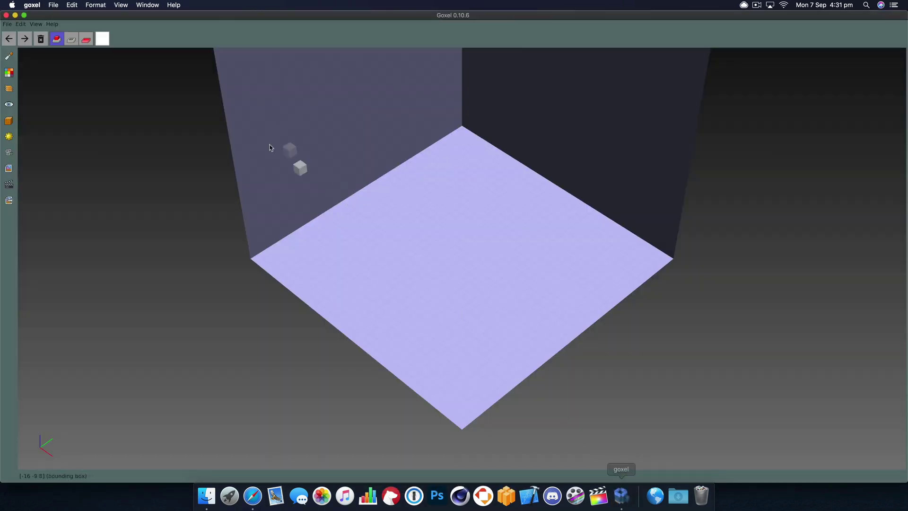
pyautogui.click(8, 56)
pyautogui.click(40, 67)
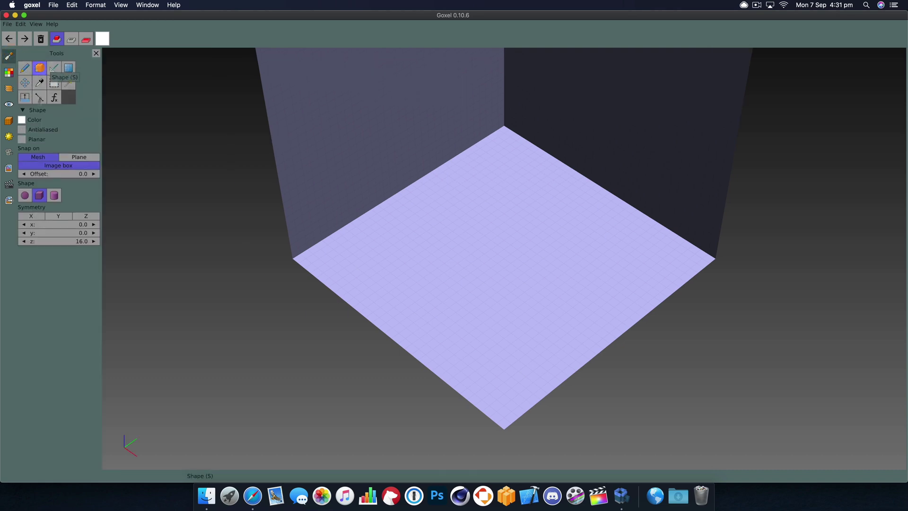
pyautogui.click(9, 72)
pyautogui.click(79, 76)
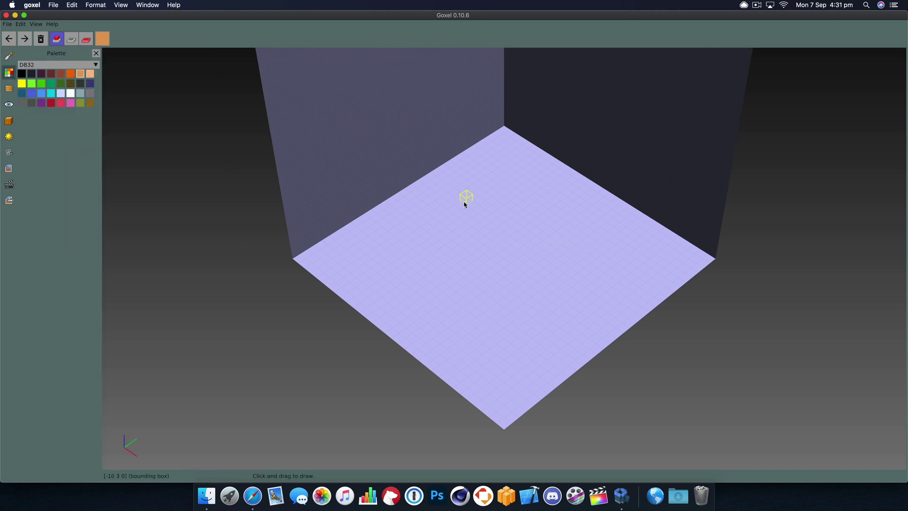
pyautogui.moveTo(465, 196); pyautogui.dragTo(471, 301)
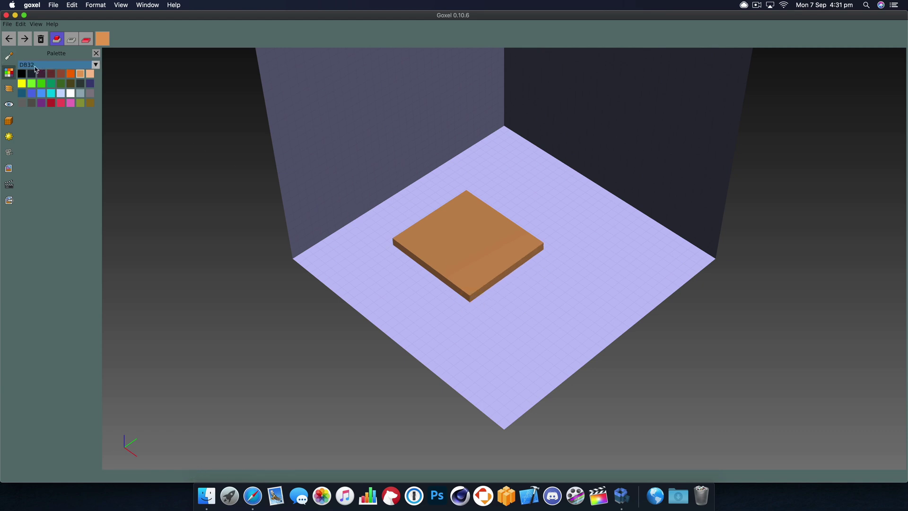
# Switch to Paint mode with the single-voxel Brush and light peach as the colour.
pyautogui.click(71, 74)
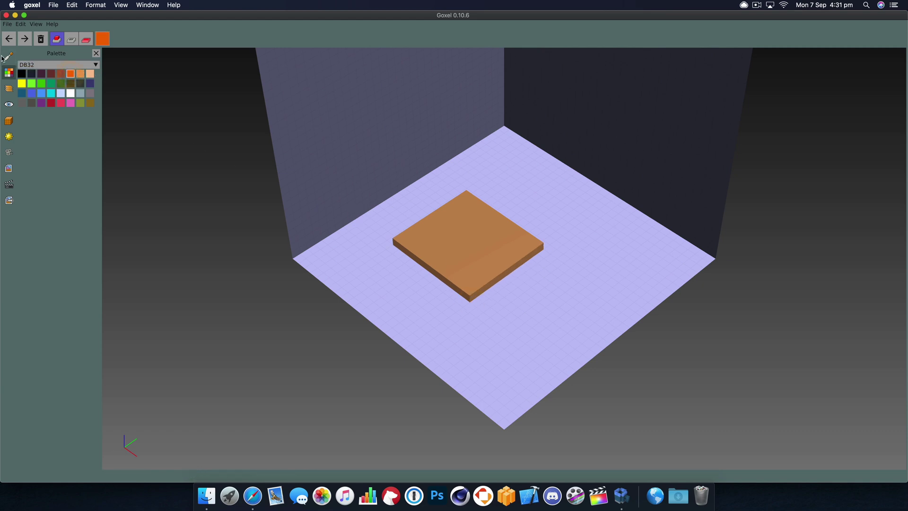
pyautogui.click(9, 55)
pyautogui.click(86, 40)
pyautogui.click(25, 68)
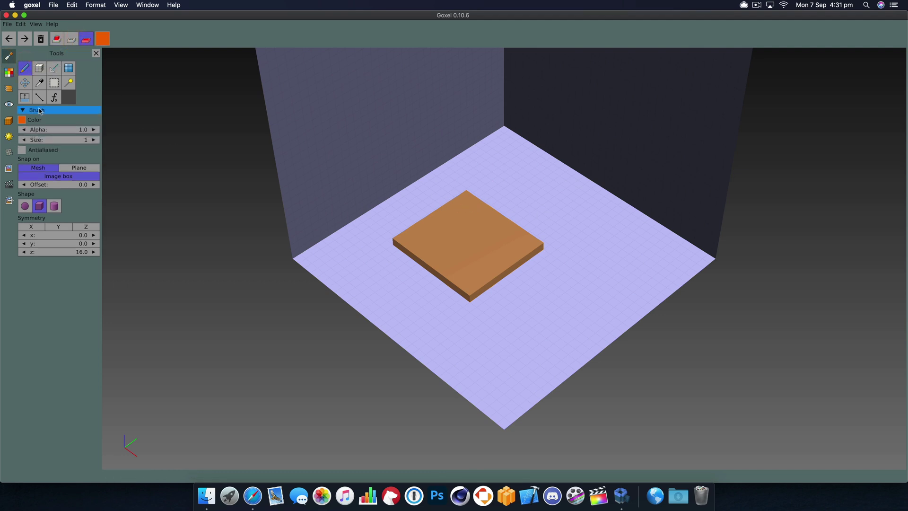
pyautogui.click(8, 72)
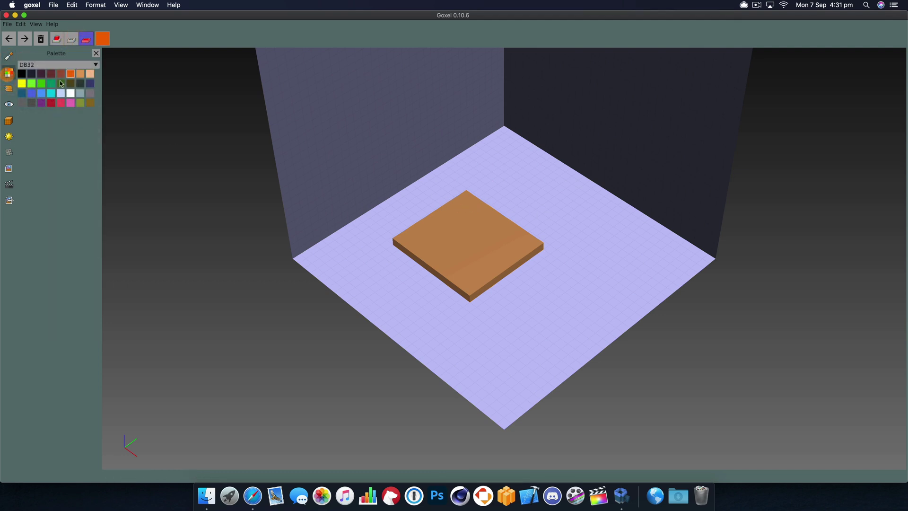
pyautogui.click(90, 74)
pyautogui.click(8, 56)
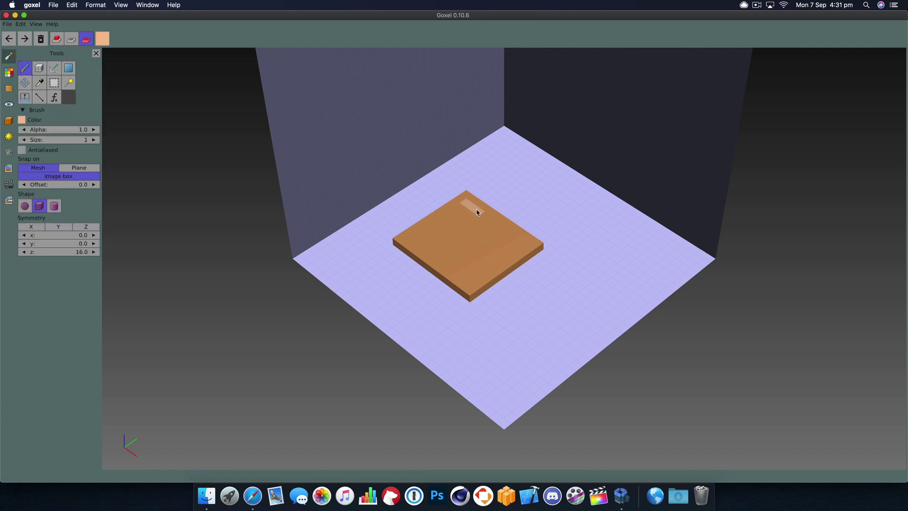
# Paint three peach strips across the slab top, ending in an L toward the corner.
pyautogui.moveTo(478, 213); pyautogui.dragTo(504, 234)
pyautogui.click(524, 246)
pyautogui.moveTo(456, 216); pyautogui.dragTo(514, 252)
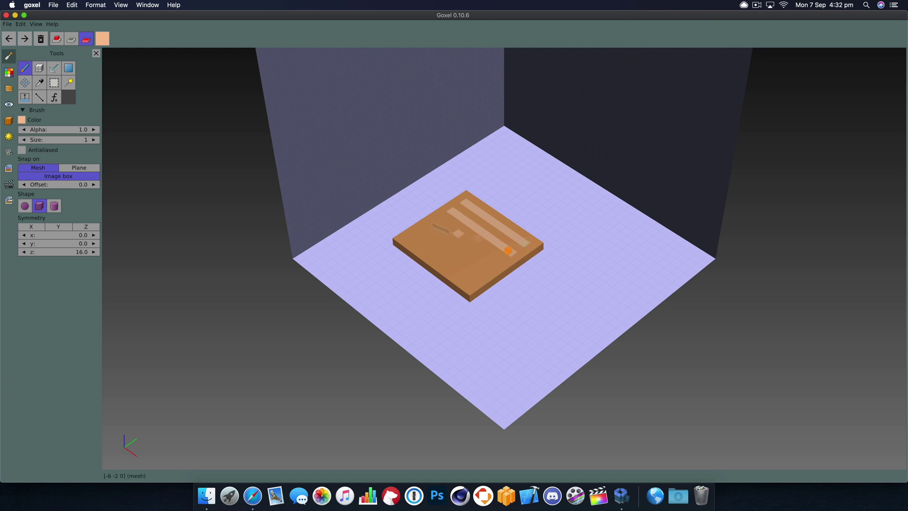
pyautogui.moveTo(455, 230); pyautogui.dragTo(497, 262)
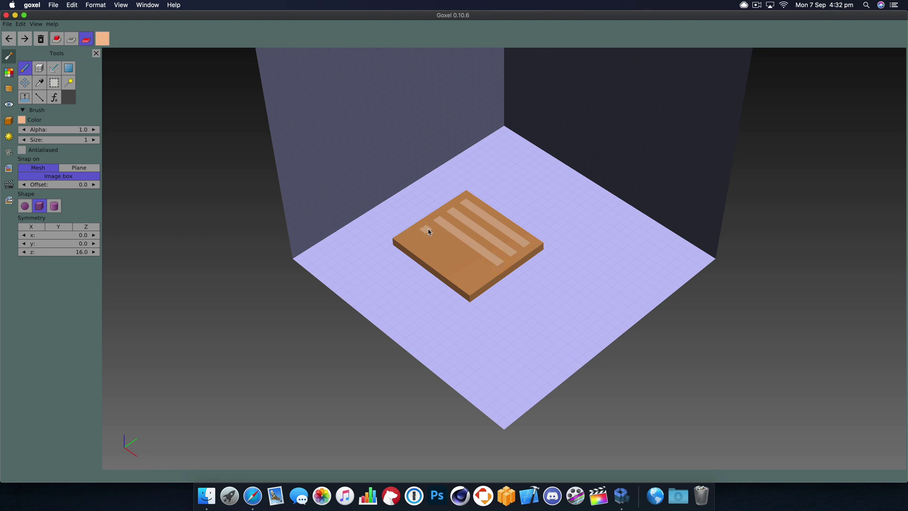
pyautogui.moveTo(415, 242); pyautogui.dragTo(468, 280)
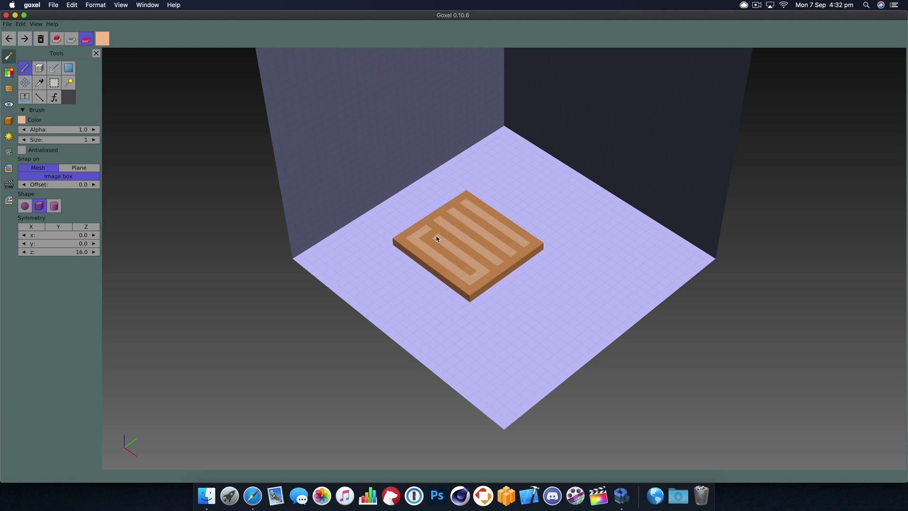
# Select the pink-red colour and the Shape tool in Add mode.
pyautogui.click(9, 74)
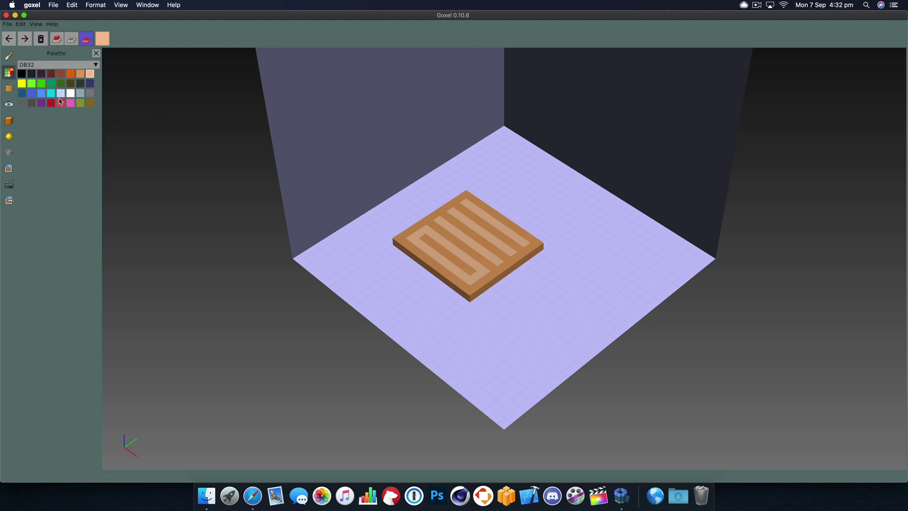
pyautogui.click(61, 101)
pyautogui.click(8, 56)
pyautogui.click(41, 69)
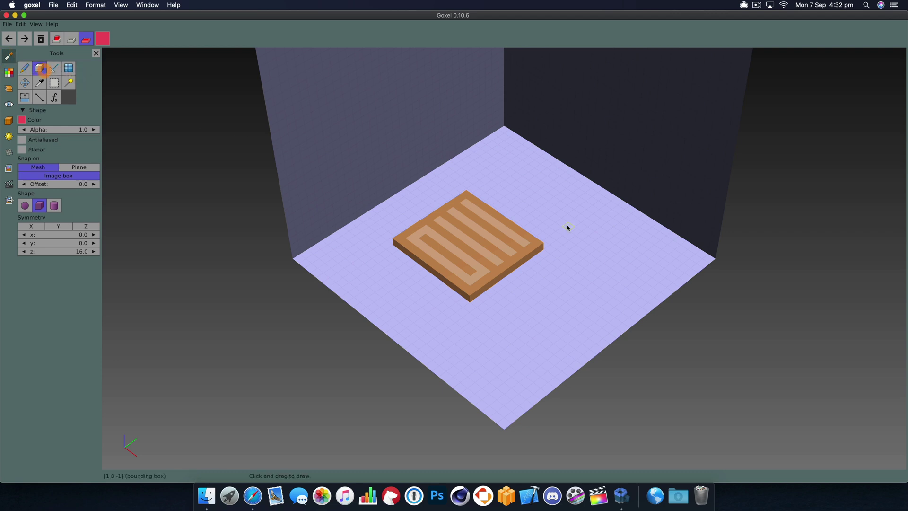
pyautogui.click(56, 39)
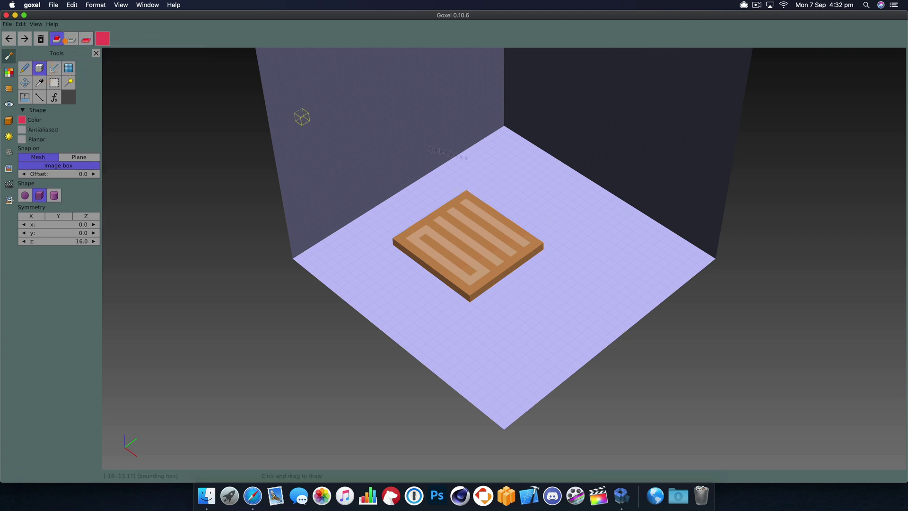
# Build a tall layered red block at the slab's back and a low red strip along the front.
pyautogui.moveTo(475, 197)
pyautogui.mouseDown()
pyautogui.moveTo(553, 237)
pyautogui.moveTo(576, 226)
pyautogui.mouseUp()
pyautogui.moveTo(506, 173)
pyautogui.mouseDown()
pyautogui.moveTo(539, 208)
pyautogui.moveTo(545, 240)
pyautogui.mouseUp()
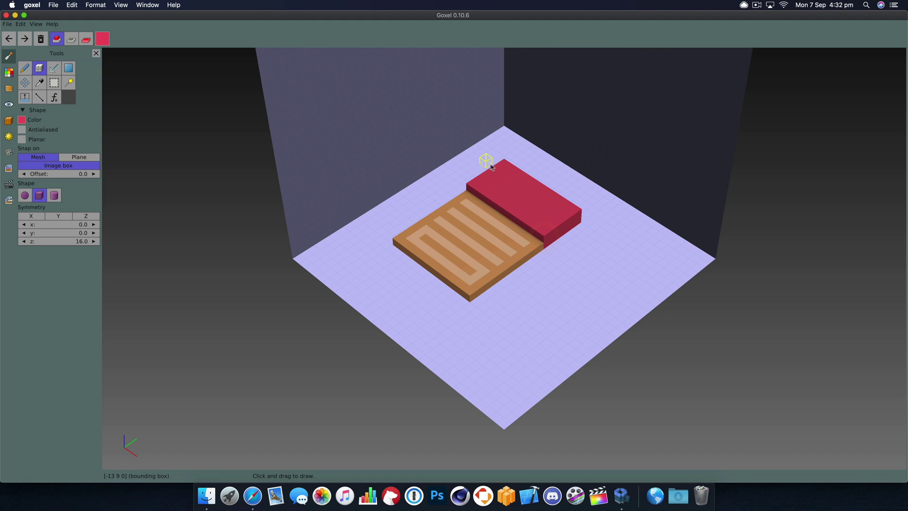
pyautogui.moveTo(503, 162)
pyautogui.mouseDown()
pyautogui.moveTo(510, 214)
pyautogui.moveTo(540, 223)
pyautogui.moveTo(544, 236)
pyautogui.moveTo(537, 232)
pyautogui.mouseUp()
pyautogui.moveTo(393, 248); pyautogui.dragTo(455, 310)
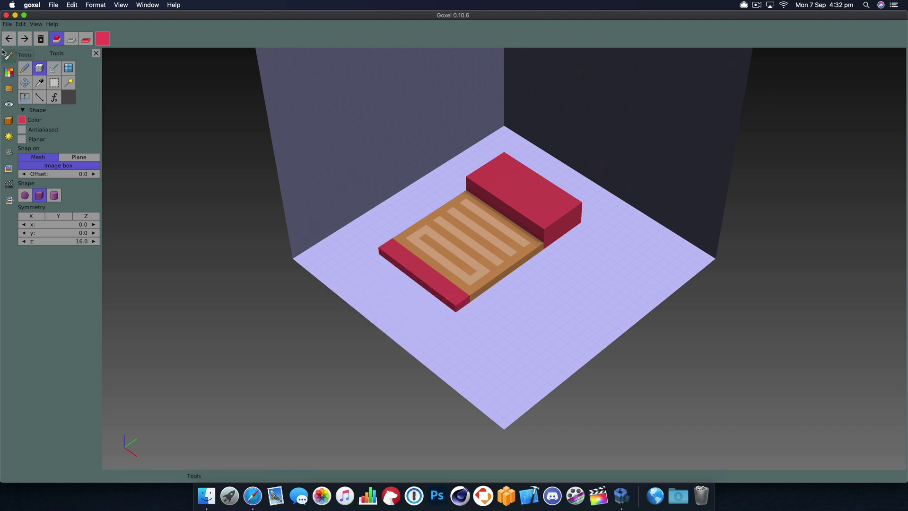
# Export the model in Wavefront (.obj) format as Platform.obj on the Desktop, then hide Goxel.
pyautogui.click(11, 203)
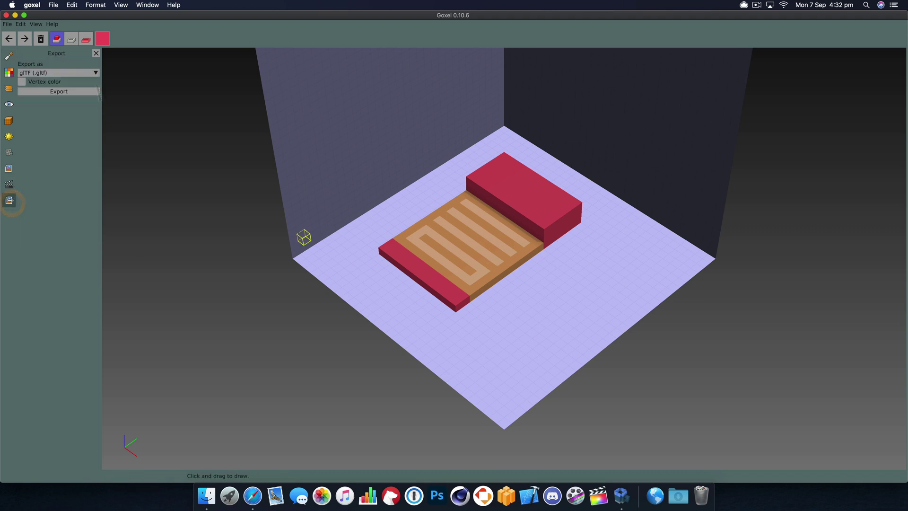
pyautogui.click(68, 74)
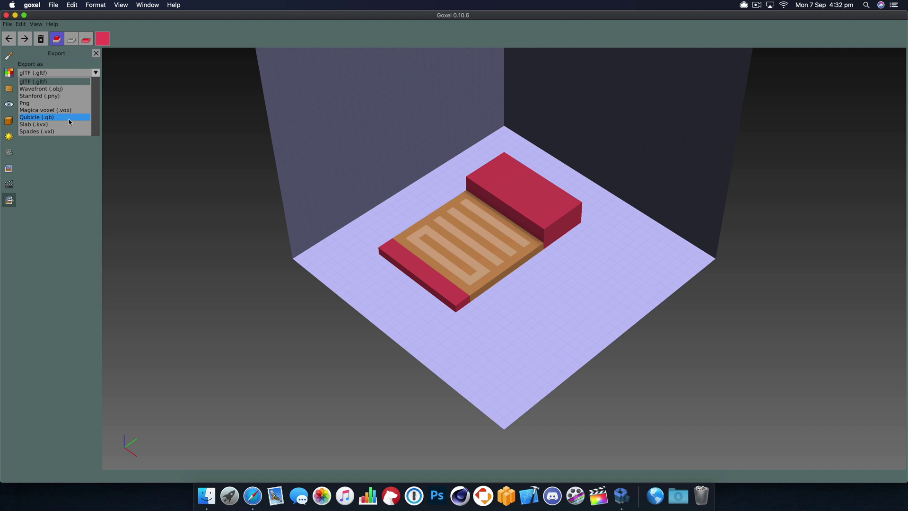
pyautogui.click(70, 89)
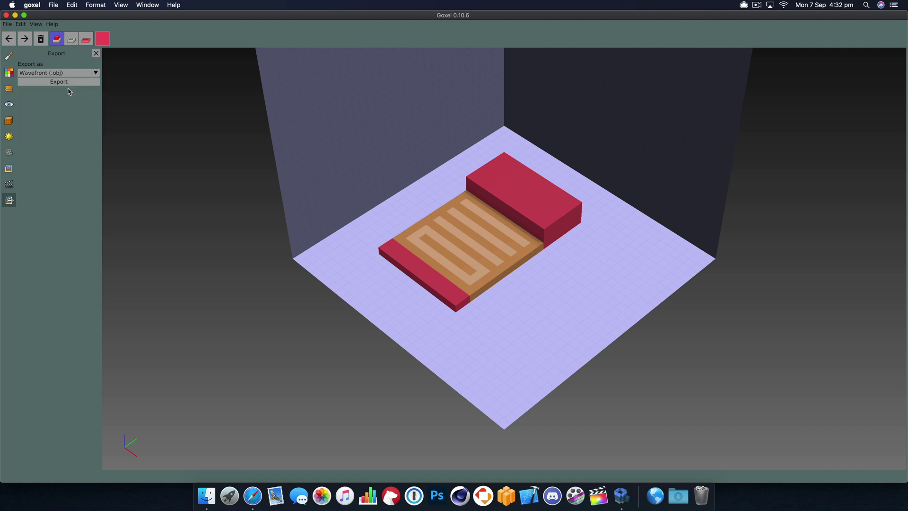
pyautogui.click(61, 90)
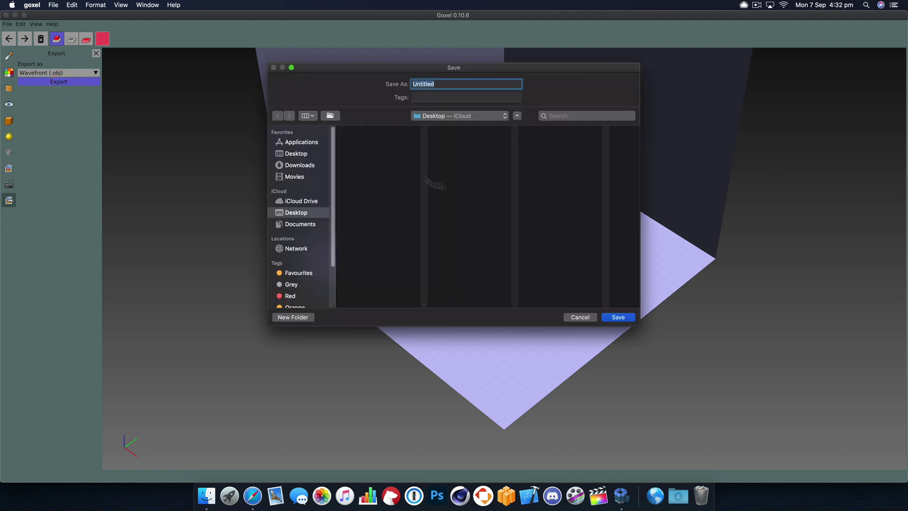
pyautogui.write('Platform')
pyautogui.press('super+d')
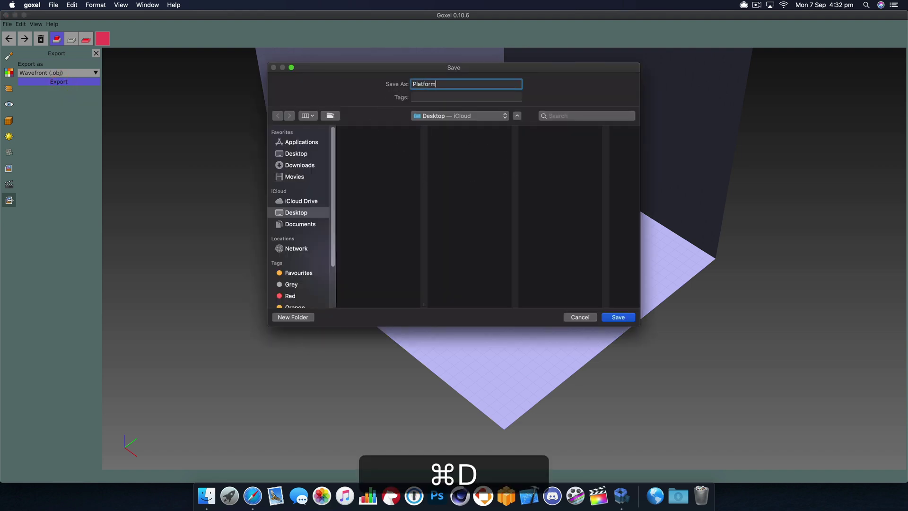
pyautogui.press('super+Return')
pyautogui.keyDown('alt'); pyautogui.click(797, 507); pyautogui.keyUp('alt')
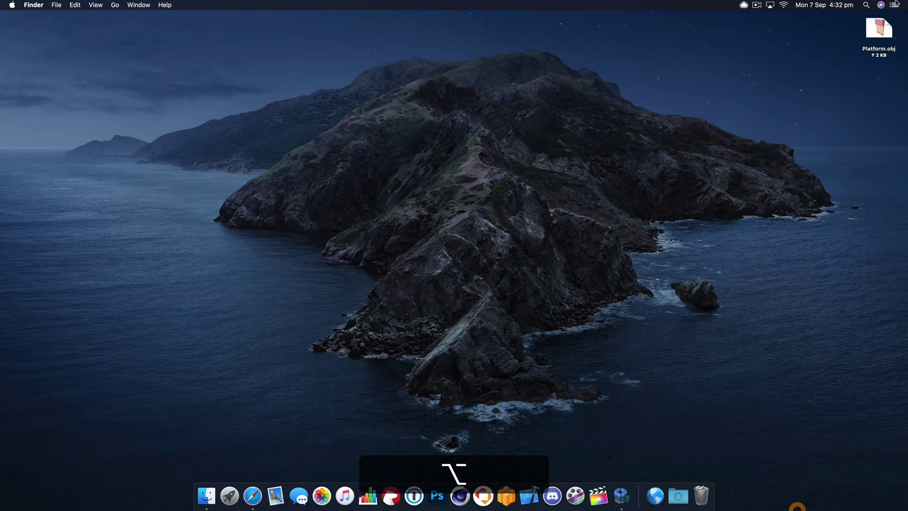
# Open Platform.obj in Photoshop as a 12 × 19 × 3 mm 3D scene and acknowledge the UV alert.
pyautogui.keyDown('alt'); pyautogui.moveTo(873, 38); pyautogui.dragTo(438, 494); pyautogui.keyUp('alt')
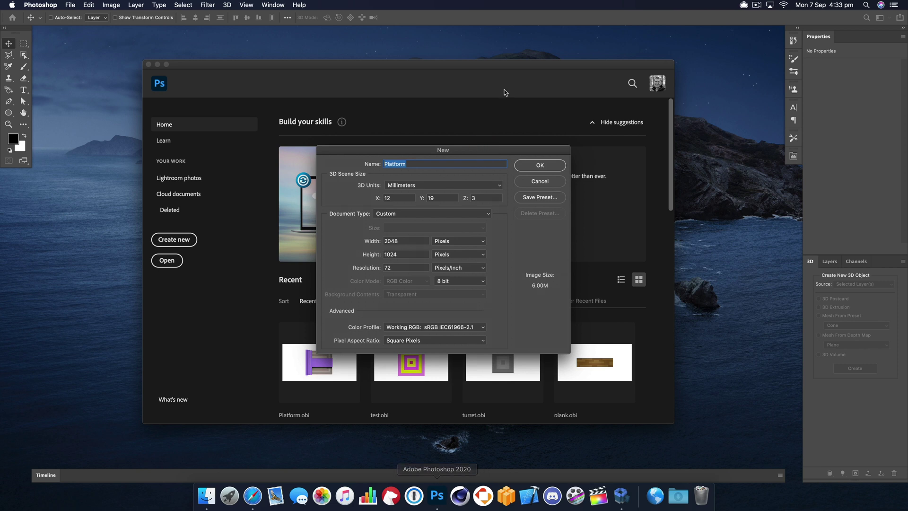
pyautogui.click(559, 166)
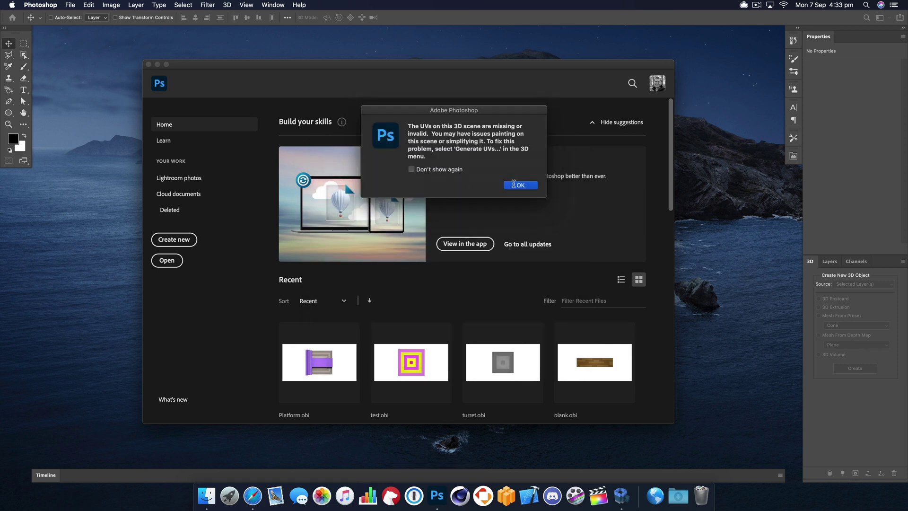
pyautogui.click(519, 185)
# Dismiss the missing-UVs warning and generate 1024 x 1024 UVs for the platform mesh.
pyautogui.click(522, 185)
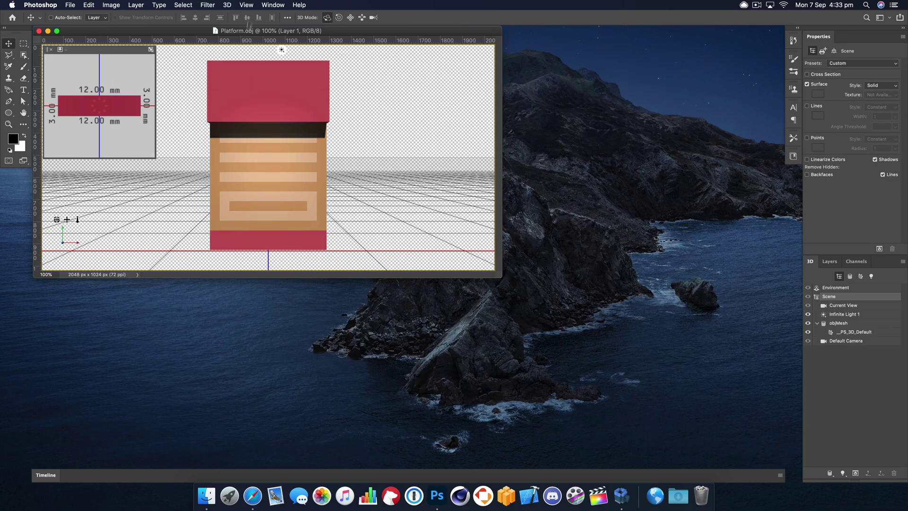
pyautogui.click(228, 5)
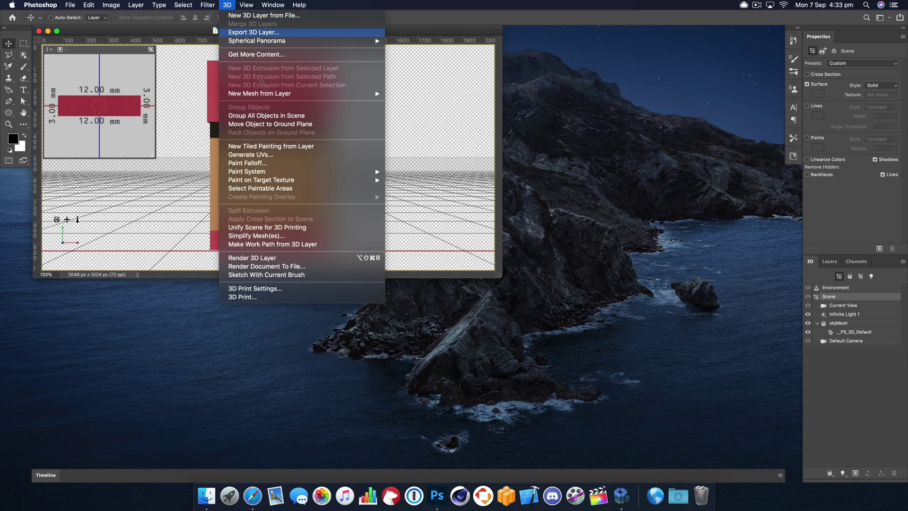
pyautogui.click(274, 154)
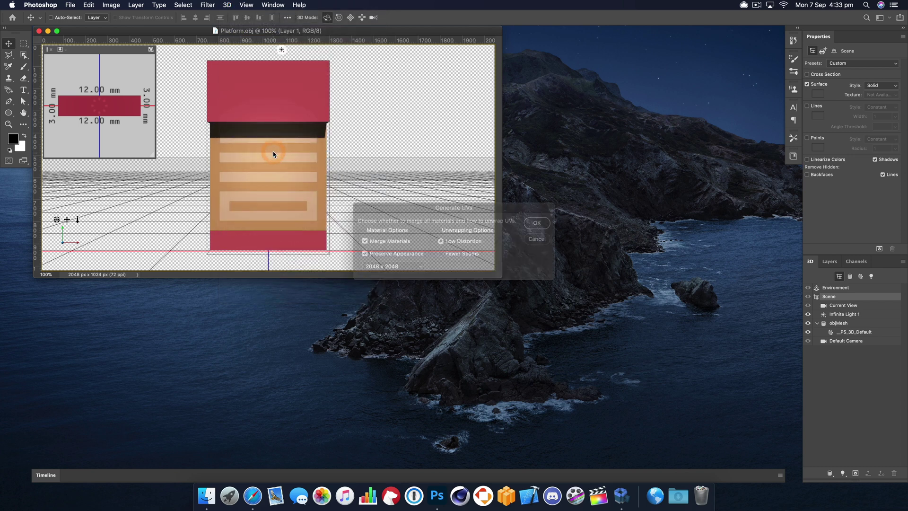
pyautogui.click(402, 267)
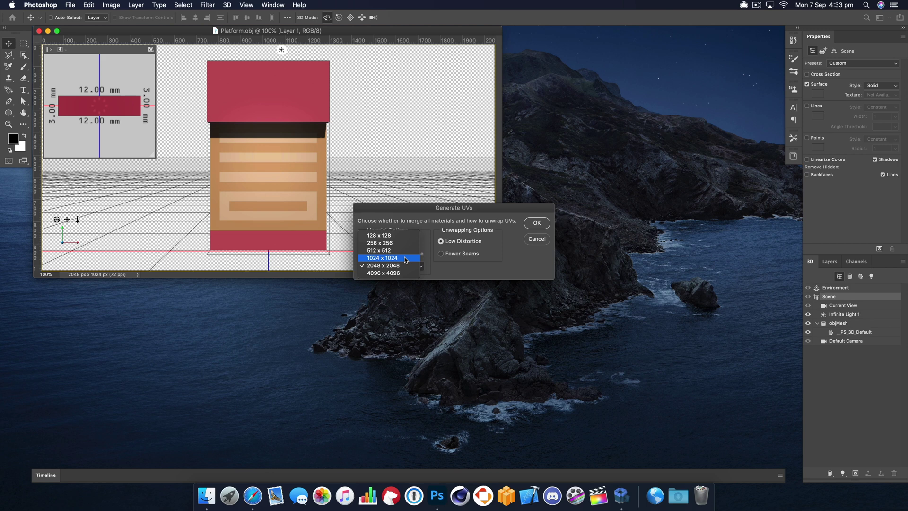
pyautogui.click(406, 259)
pyautogui.click(551, 226)
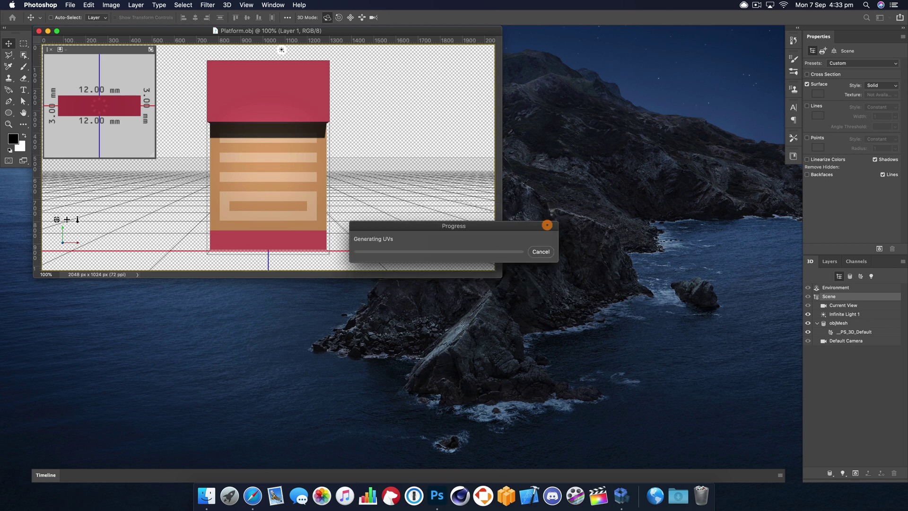
# Export the 3D layer with format Wavefront|OBJ and PNG textures.
pyautogui.click(227, 5)
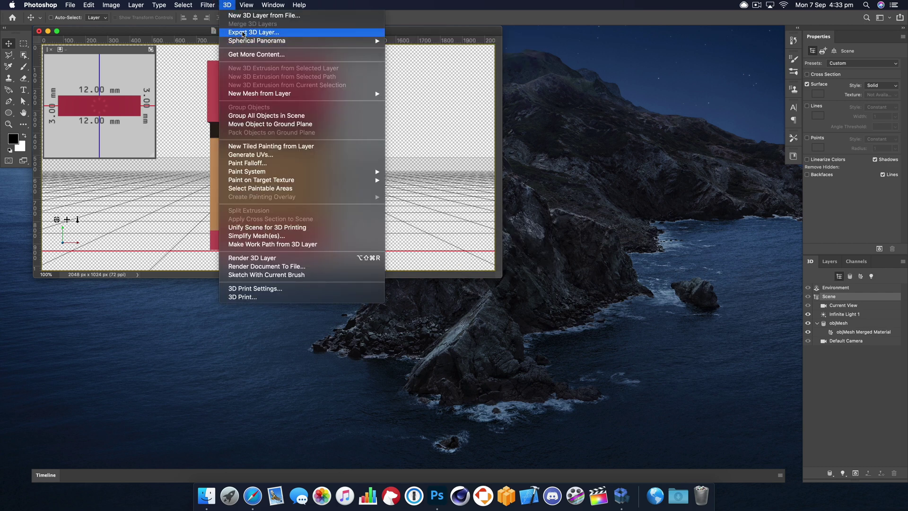
pyautogui.click(243, 33)
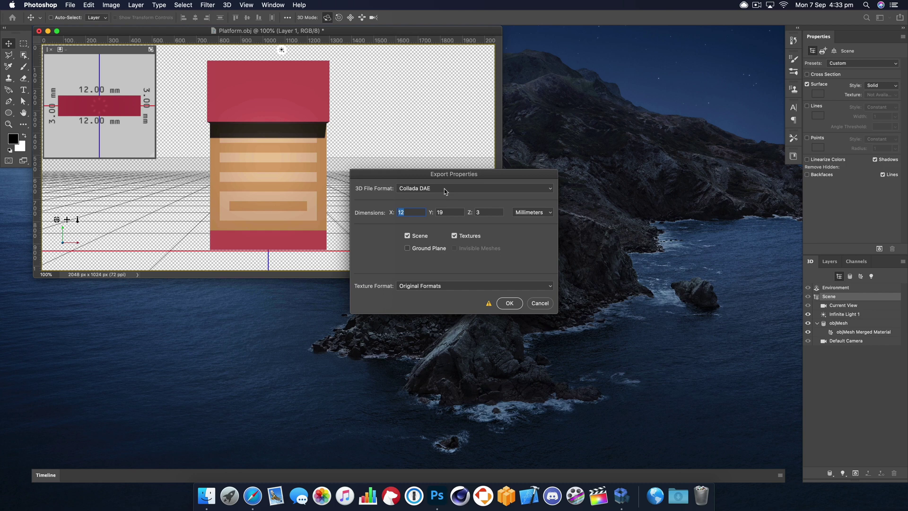
pyautogui.click(445, 189)
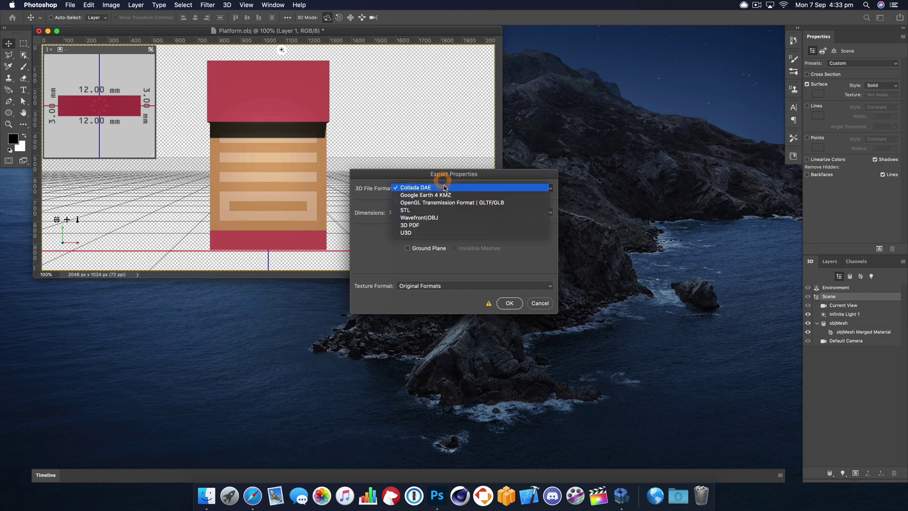
pyautogui.click(452, 218)
pyautogui.click(434, 291)
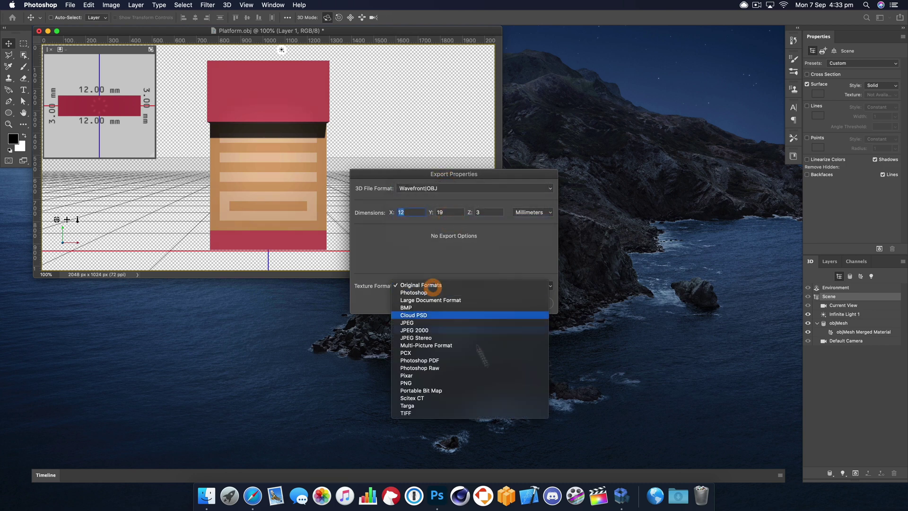
pyautogui.click(470, 382)
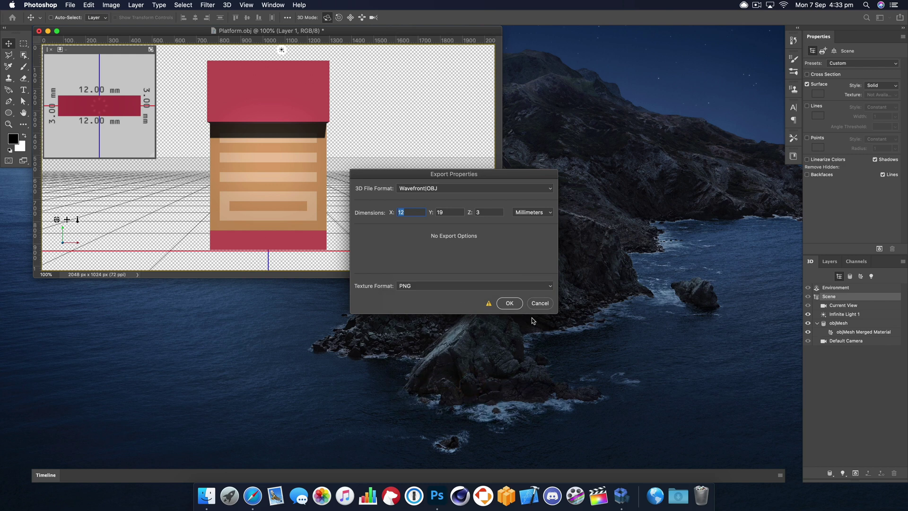
pyautogui.click(510, 304)
# Save Platform.obj into a new Desktop folder named 'Platform Folder'.
pyautogui.press('super+d')
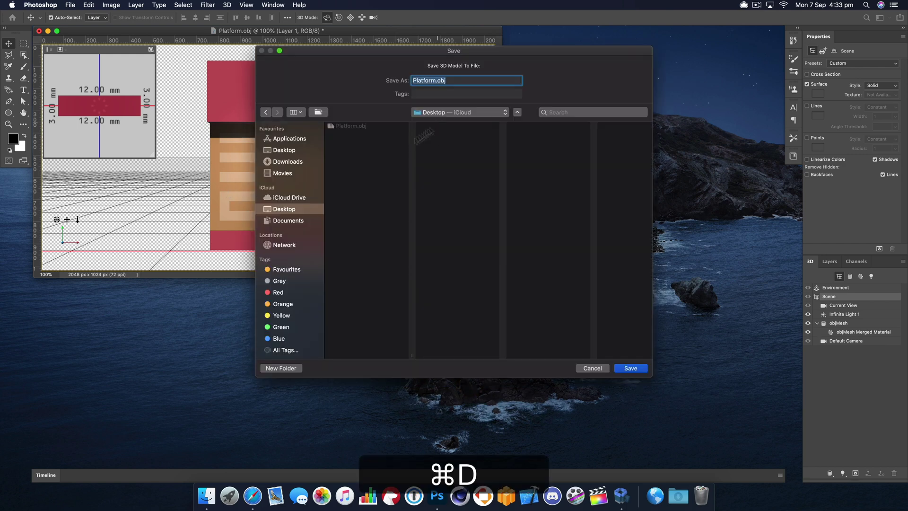
pyautogui.press('super+d')
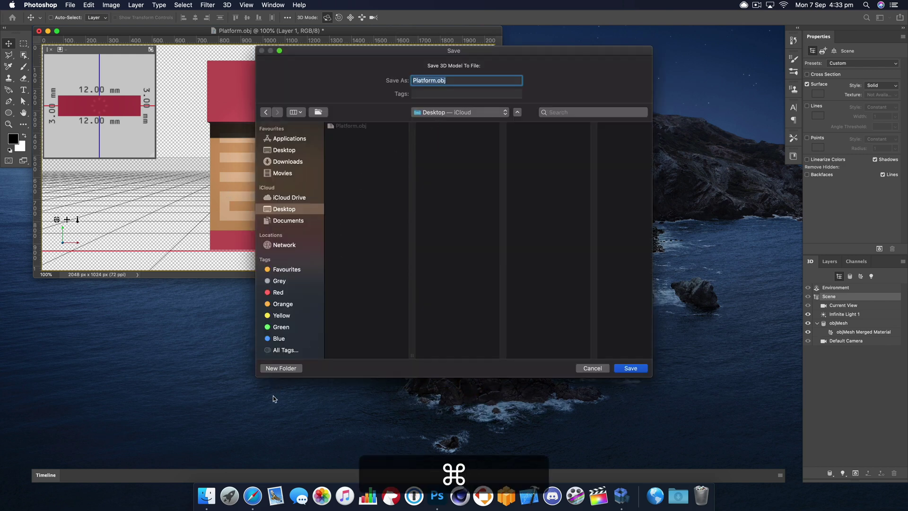
pyautogui.click(291, 367)
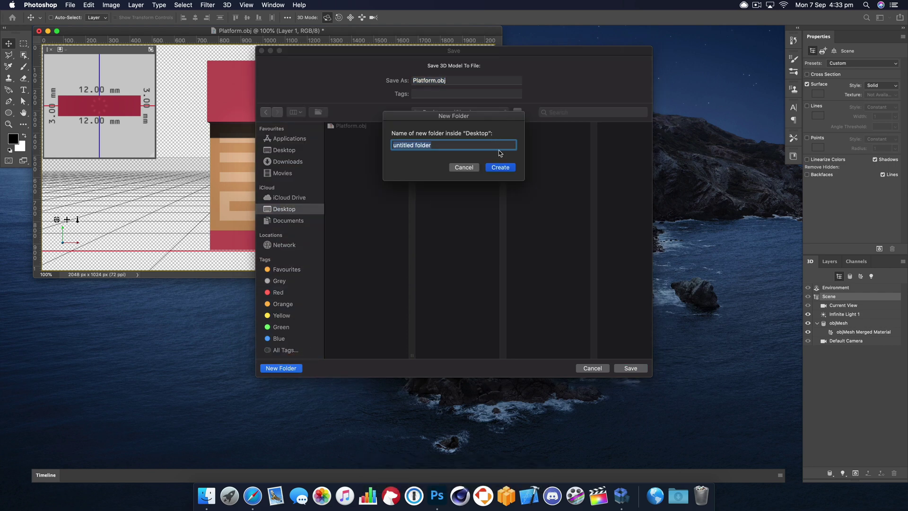
pyautogui.press('shift')
pyautogui.write('PlatformFo')
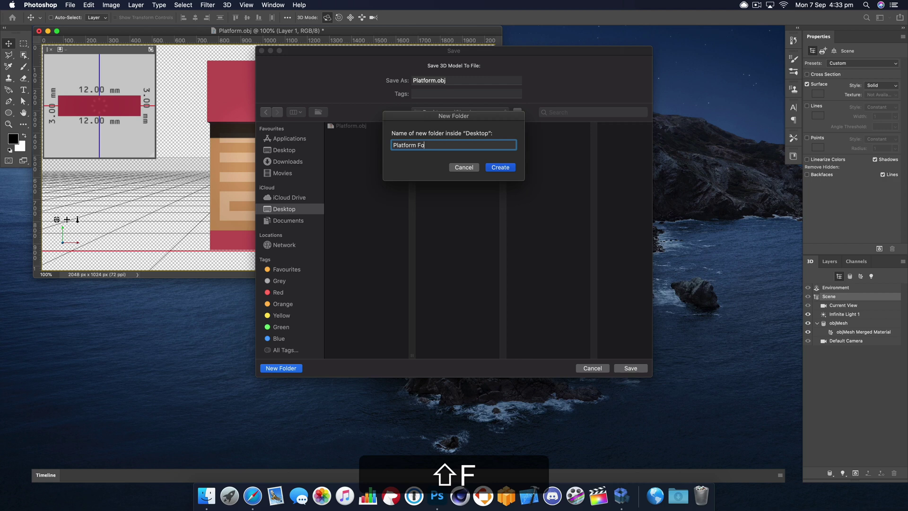
pyautogui.press('BackSpace')
pyautogui.write('Folder')
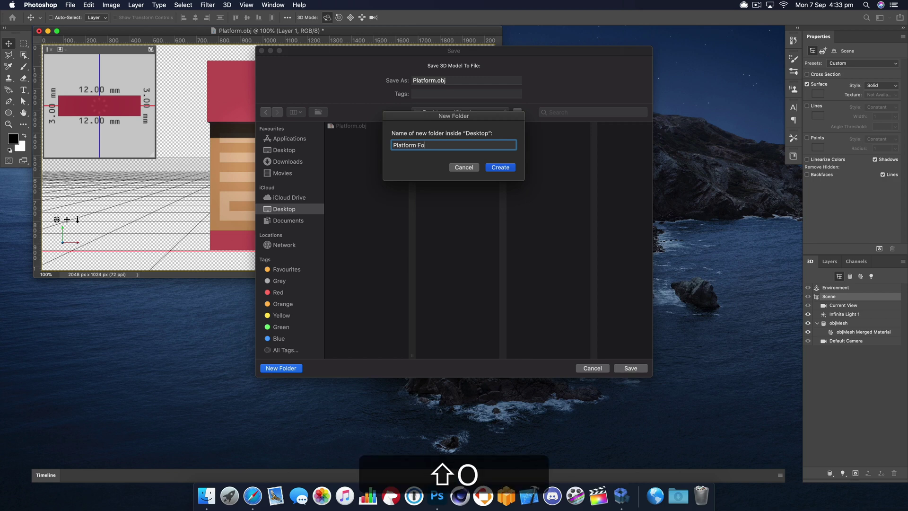
pyautogui.press('Return')
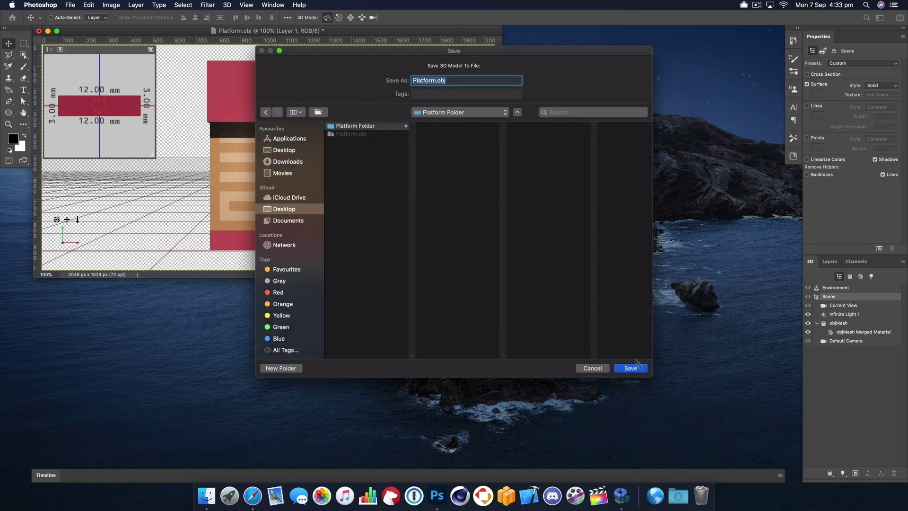
pyautogui.click(643, 372)
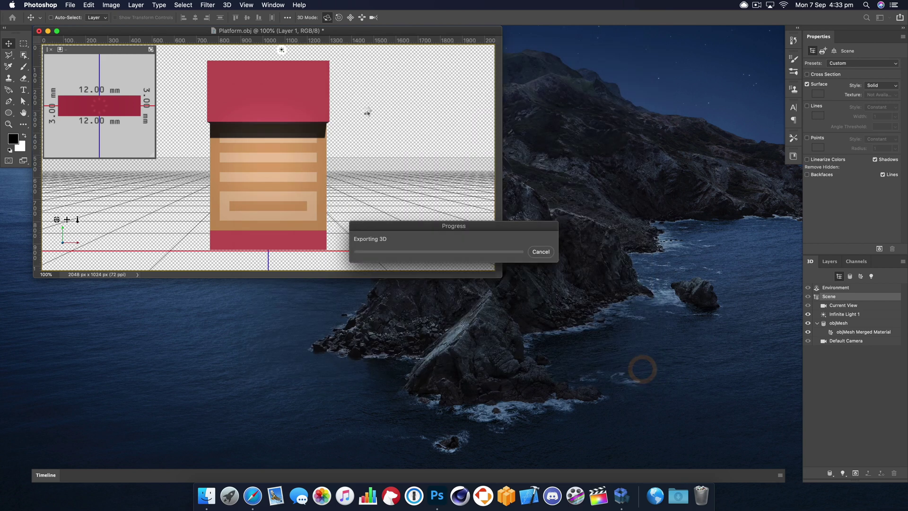
# Quick Look the objMesh Merged Base Color Texture.PNG in Platform Folder, then launch Buildbox.
pyautogui.keyDown('alt'); pyautogui.click(722, 194); pyautogui.keyUp('alt')
pyautogui.keyDown('alt'); pyautogui.doubleClick(880, 85); pyautogui.keyUp('alt')
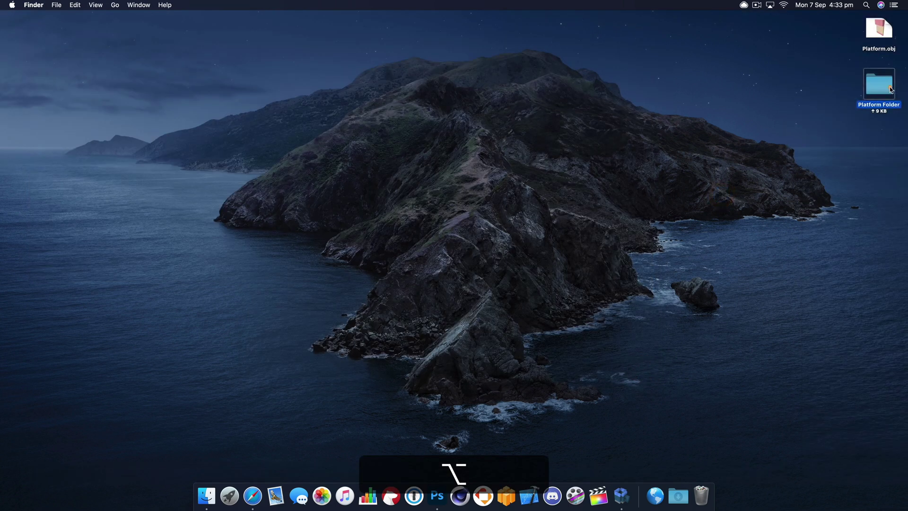
pyautogui.click(417, 155)
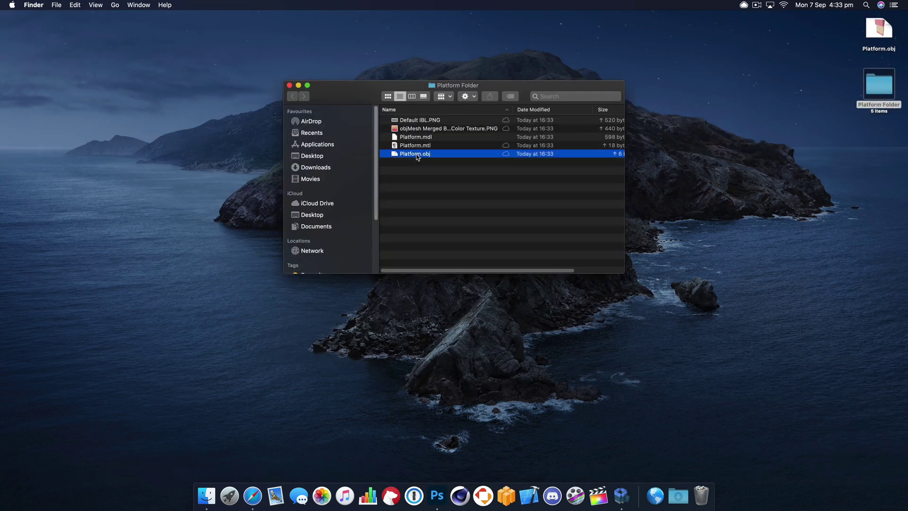
pyautogui.click(440, 131)
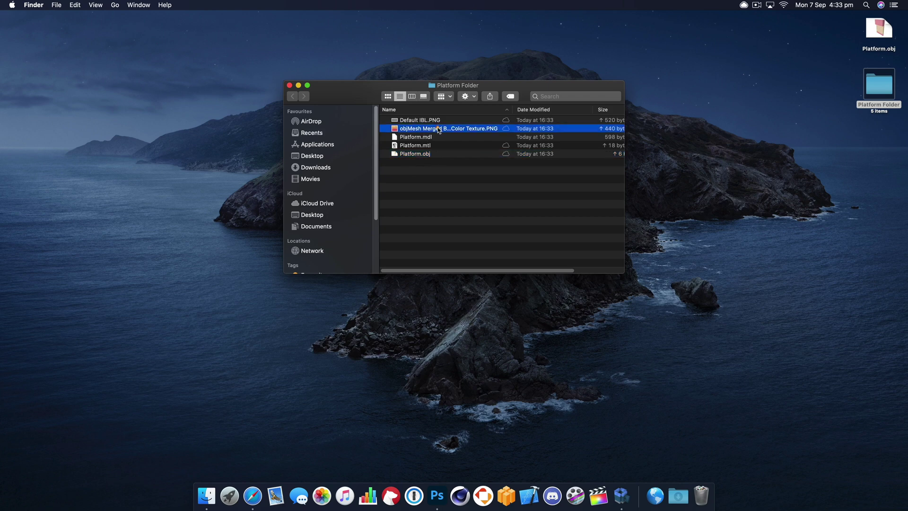
pyautogui.press('space')
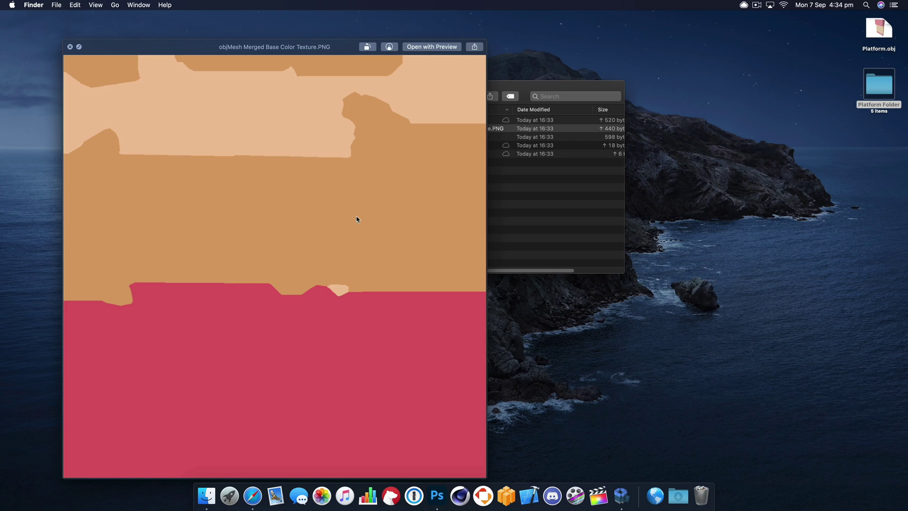
pyautogui.press('space')
pyautogui.click(465, 190)
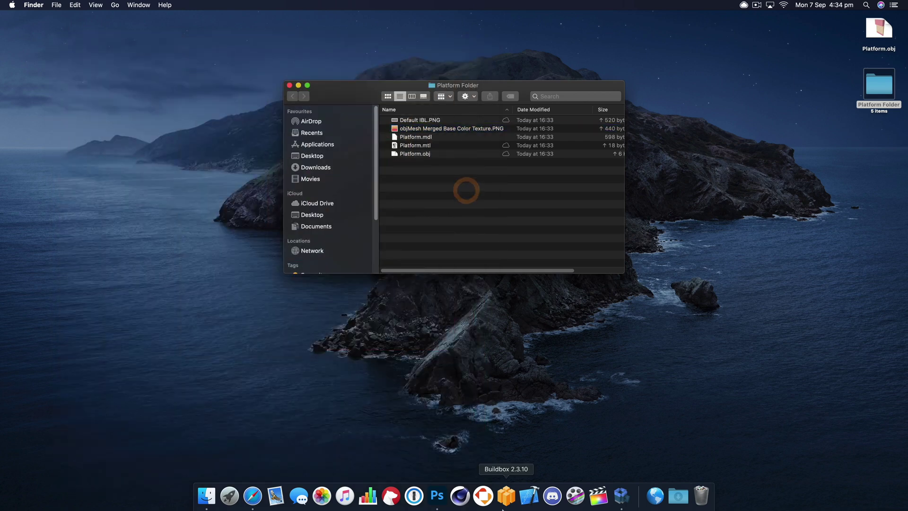
pyautogui.click(484, 501)
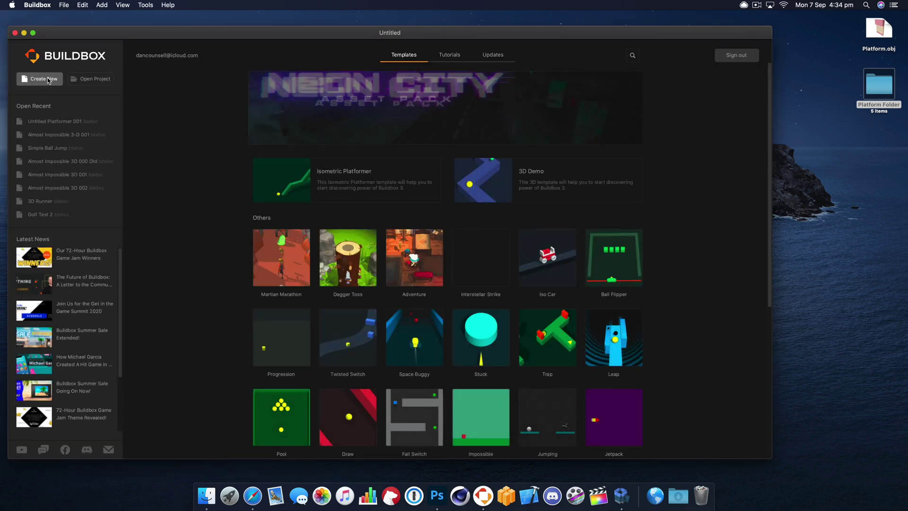
# Create a new 3D game project and open its 3D World scene for editing.
pyautogui.click(48, 81)
pyautogui.click(476, 293)
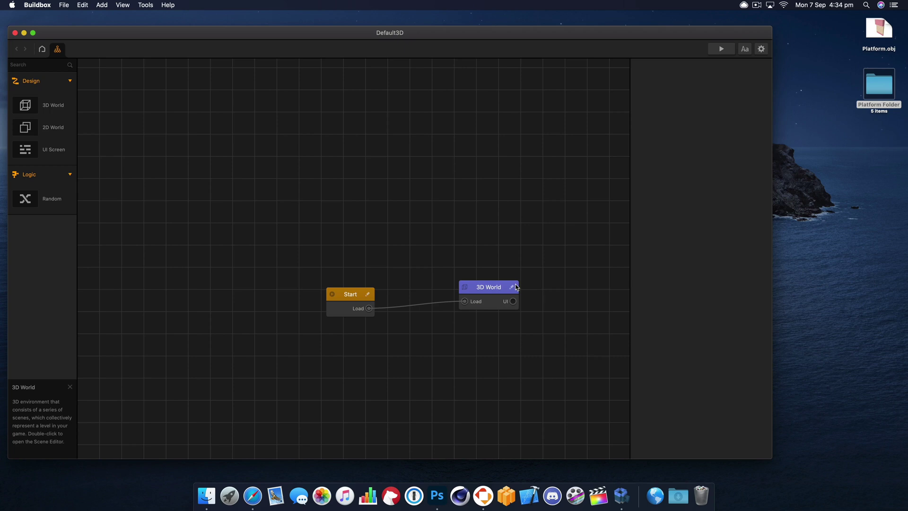
pyautogui.click(496, 291)
pyautogui.doubleClick(495, 290)
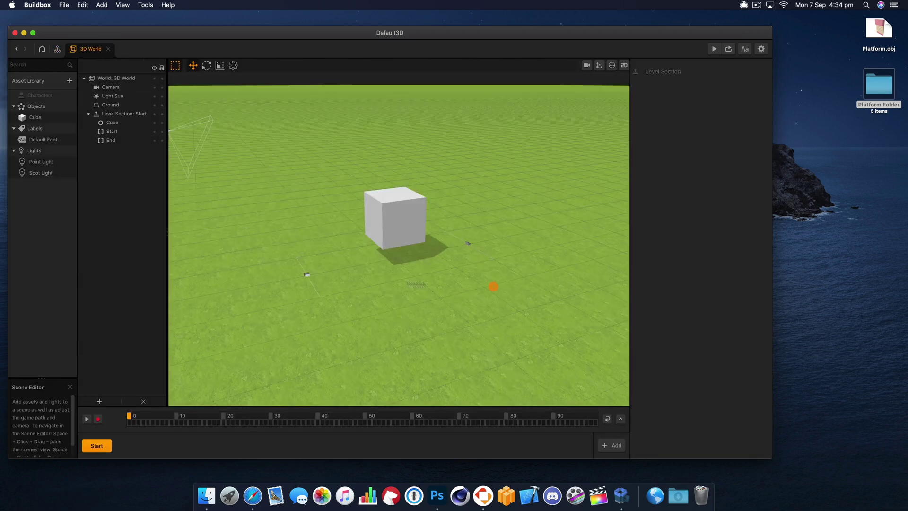
# Raise the default cube to about Y 6.057 and select Platform.obj in the Platform Folder.
pyautogui.click(390, 189)
pyautogui.moveTo(389, 189); pyautogui.dragTo(403, 92)
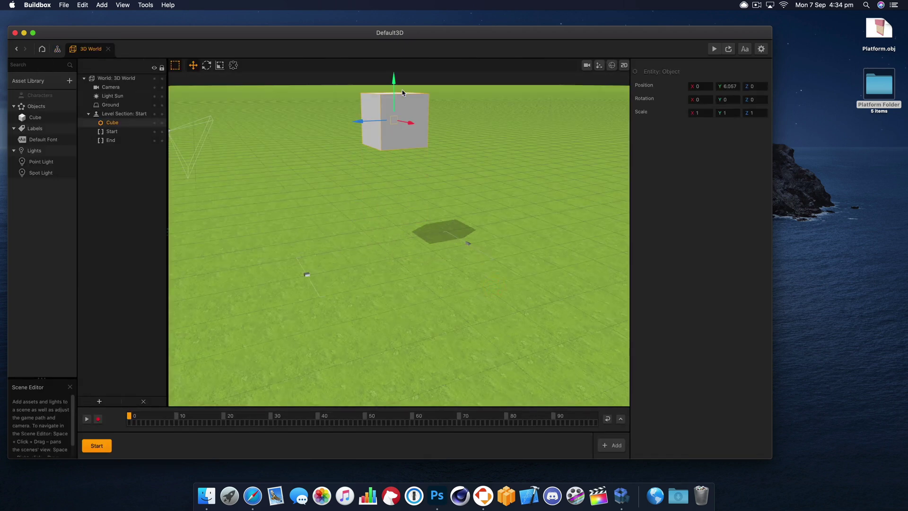
pyautogui.click(207, 496)
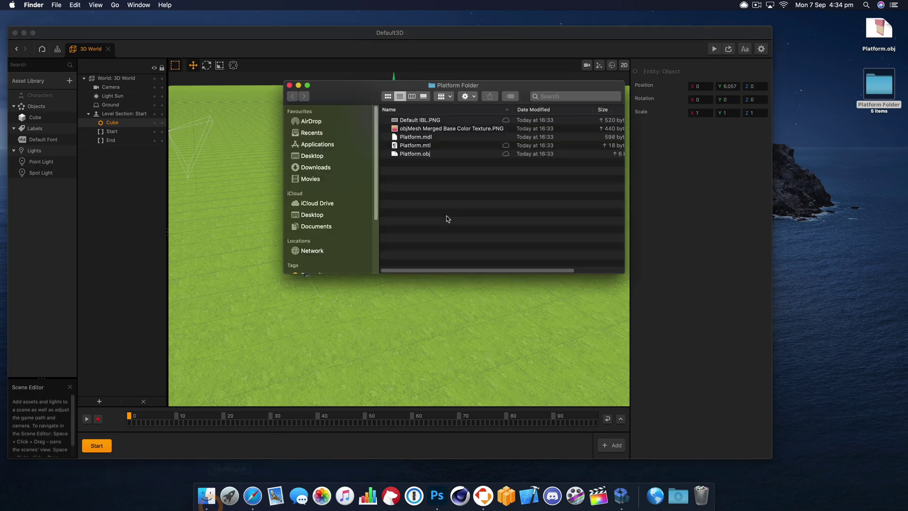
pyautogui.click(422, 146)
pyautogui.click(421, 154)
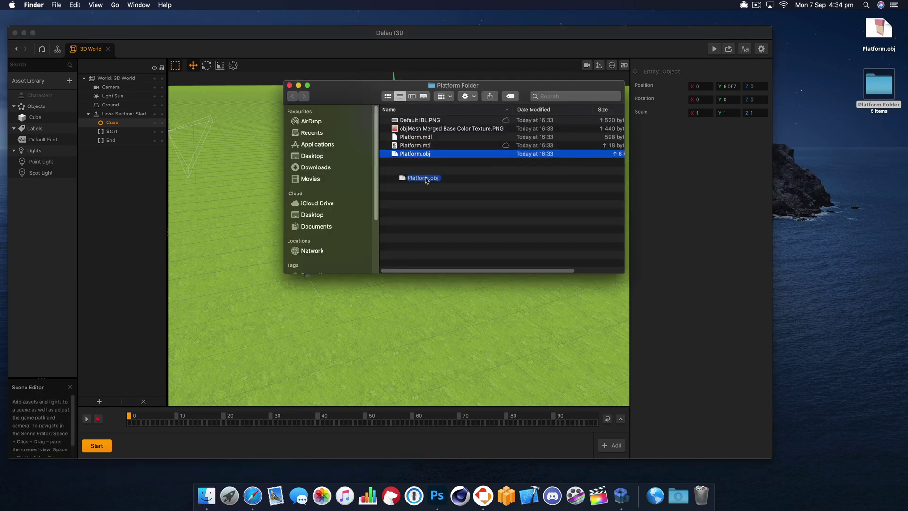
# Import Platform.obj, rotate it to X -90, and rest it on the ground near the camera at Z 4.408.
pyautogui.moveTo(426, 179); pyautogui.dragTo(519, 272)
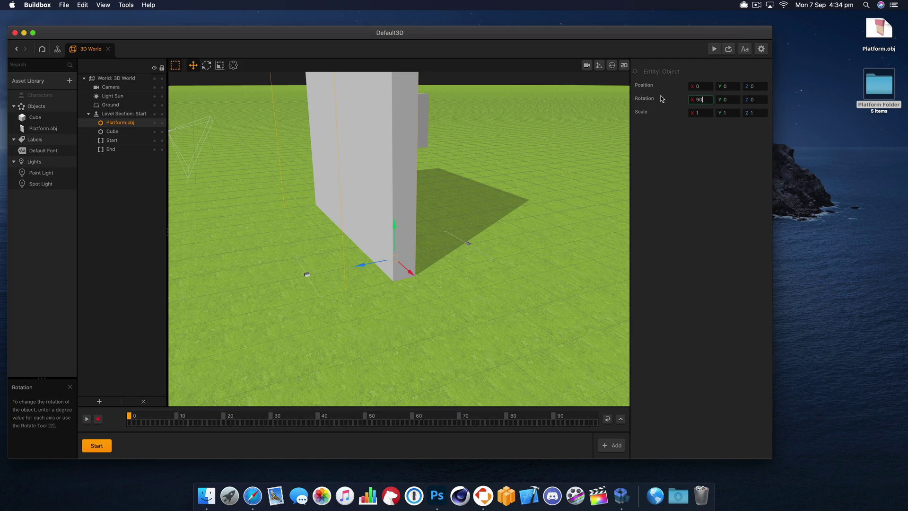
pyautogui.press('Return')
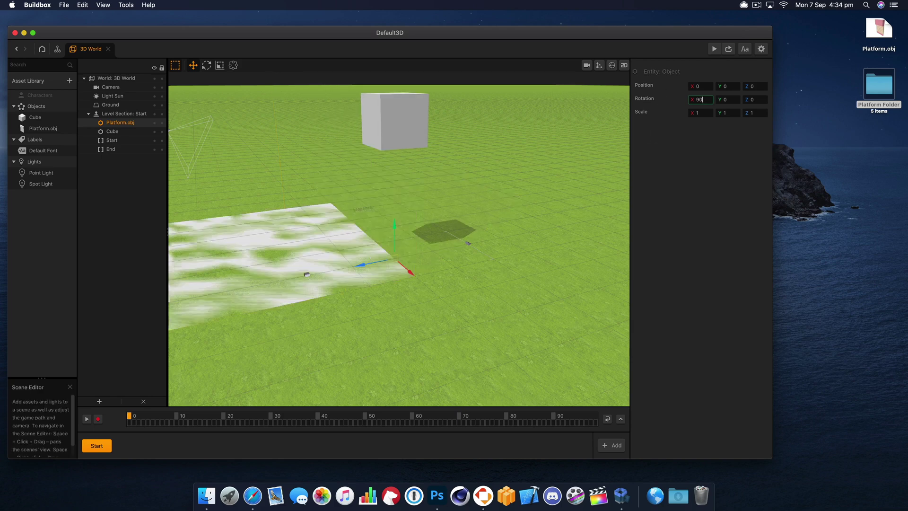
pyautogui.moveTo(397, 243); pyautogui.dragTo(559, 219)
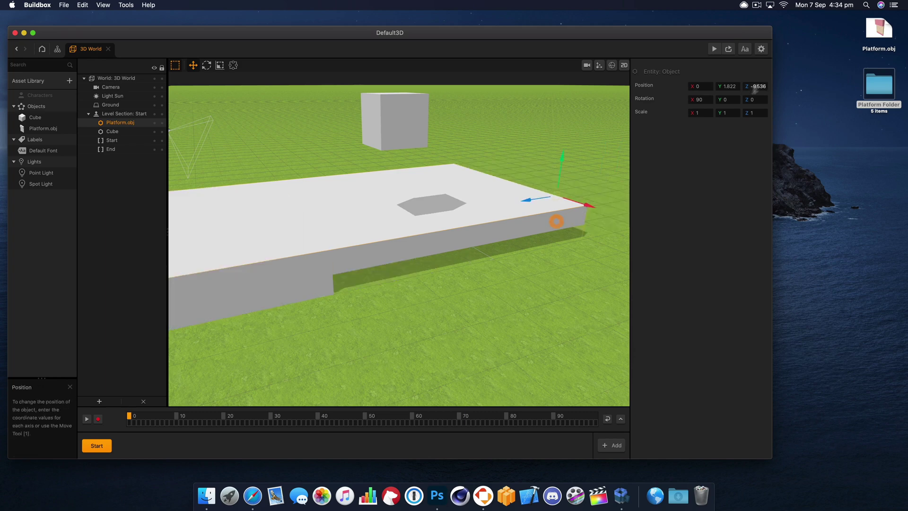
pyautogui.write('-90')
pyautogui.press('Return')
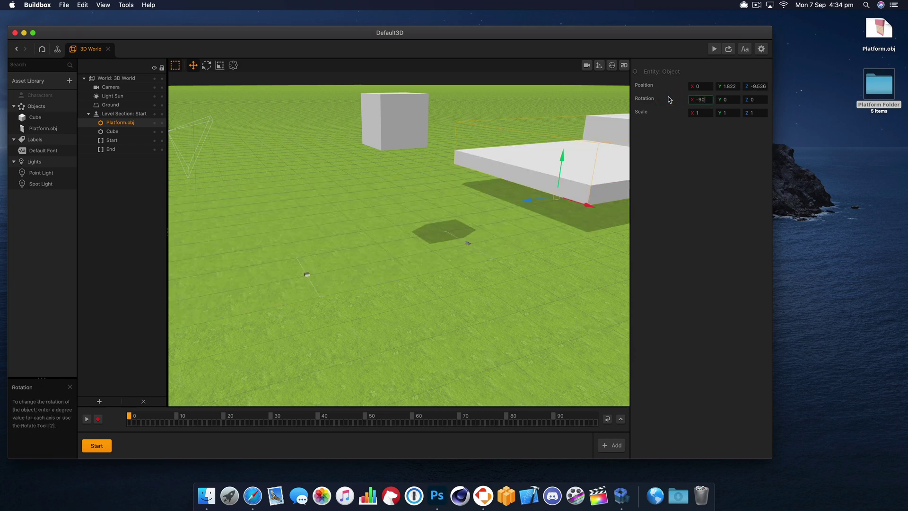
pyautogui.moveTo(510, 207); pyautogui.dragTo(266, 251)
pyautogui.moveTo(291, 205); pyautogui.dragTo(281, 274)
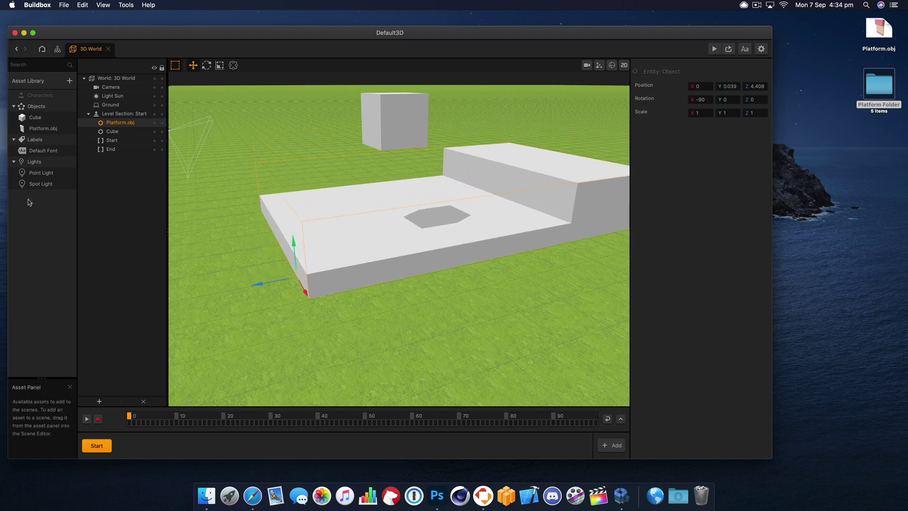
# Assign objMesh Merged Base Color Texture.PNG to Platform.obj's 3D Model texture slot.
pyautogui.click(58, 129)
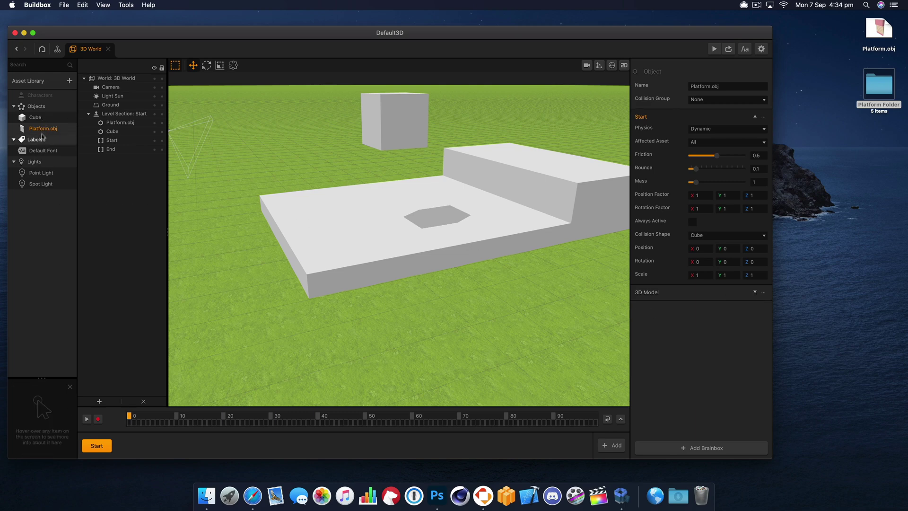
pyautogui.click(756, 294)
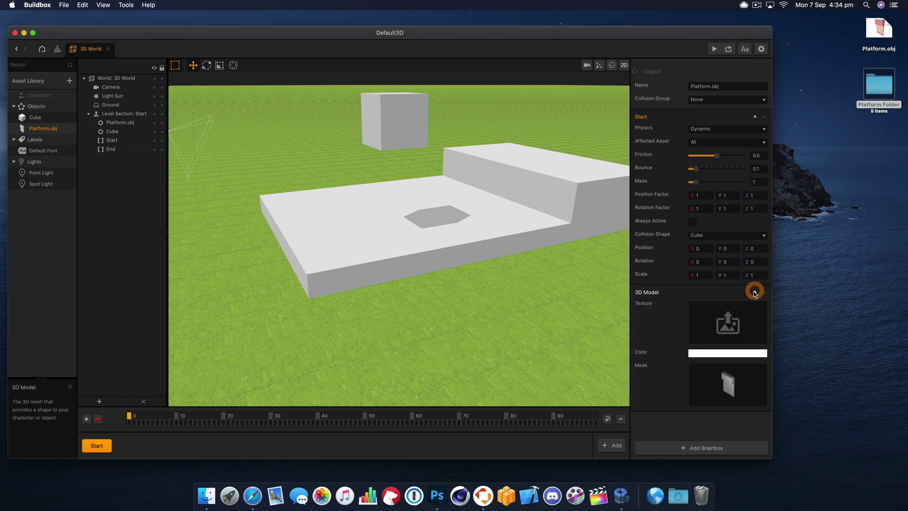
pyautogui.click(206, 496)
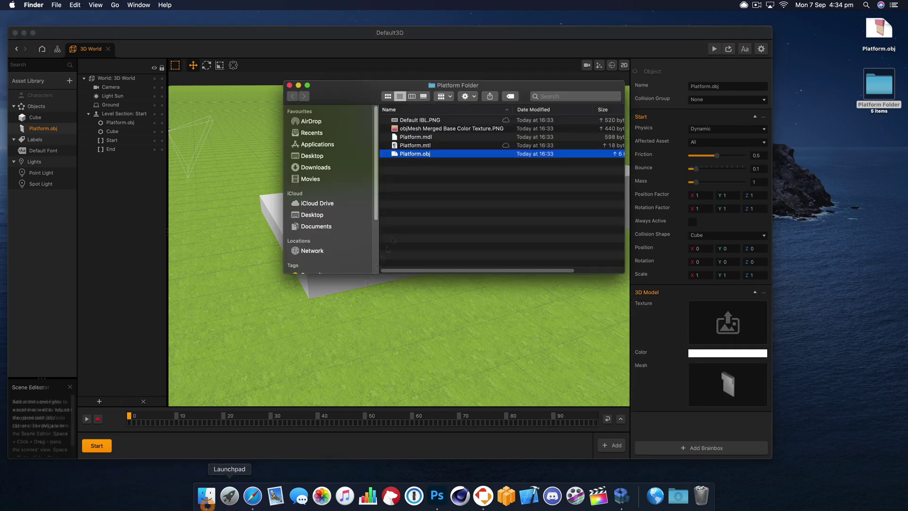
pyautogui.click(445, 144)
pyautogui.click(453, 121)
pyautogui.click(452, 128)
pyautogui.moveTo(452, 128); pyautogui.dragTo(727, 316)
# Reselect the platform in the scene and show Platform.obj's physics type options.
pyautogui.click(453, 231)
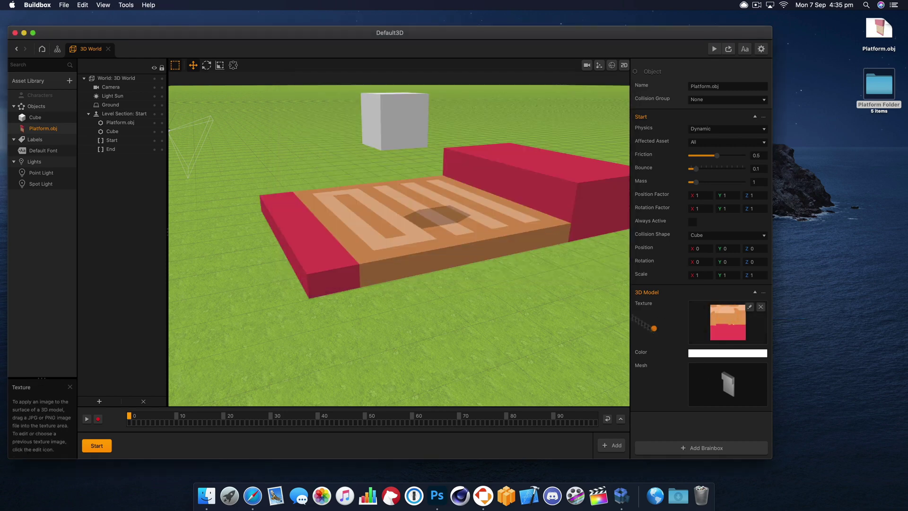
pyautogui.click(469, 211)
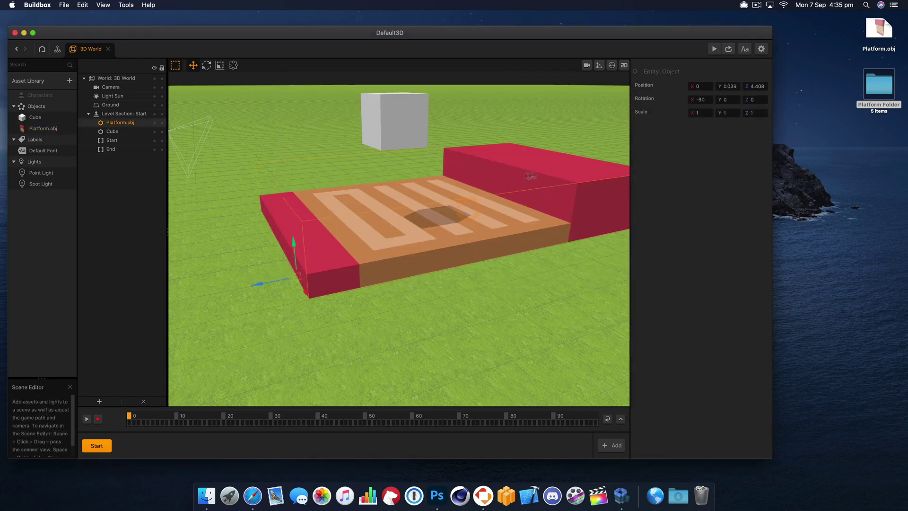
pyautogui.click(43, 128)
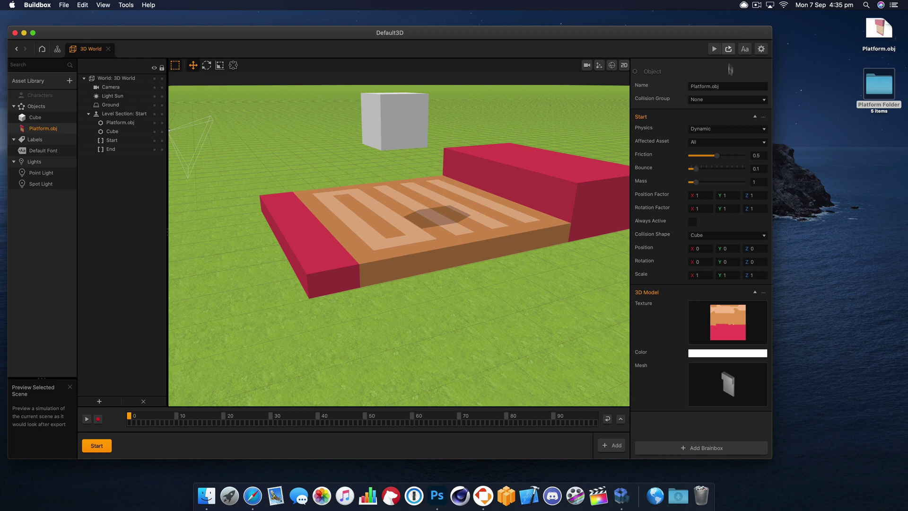
pyautogui.click(724, 129)
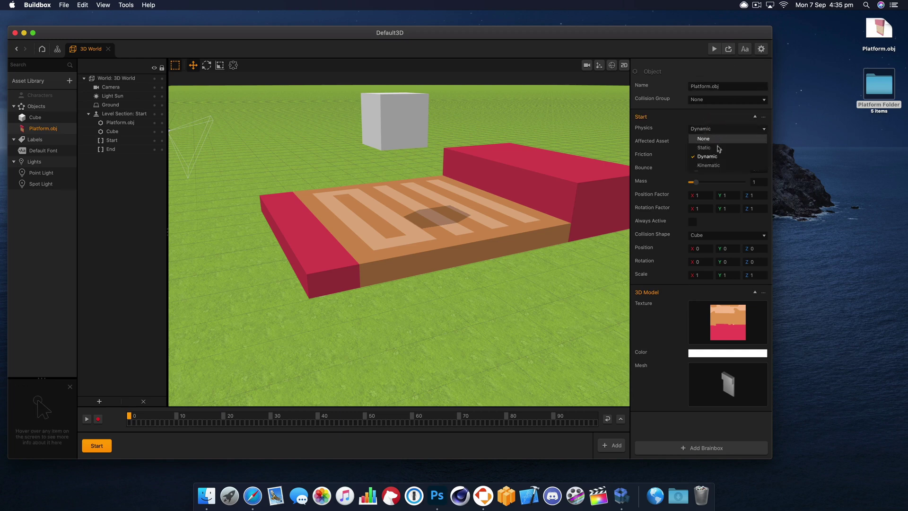
# Set the platform's physics to Static and preview the falling cube.
pyautogui.click(719, 148)
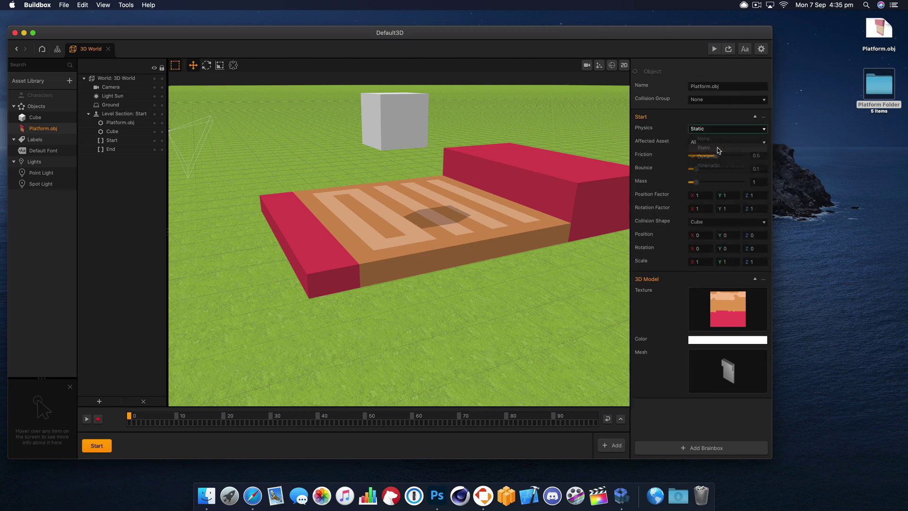
pyautogui.click(729, 49)
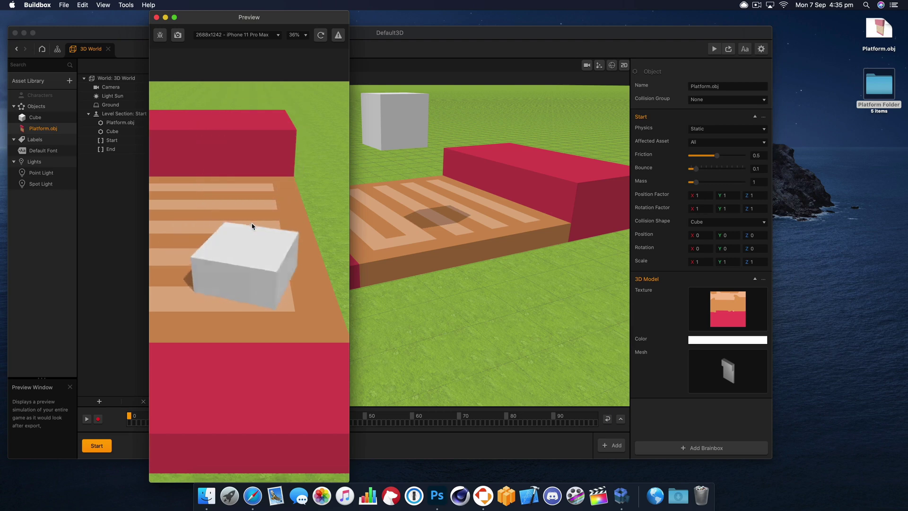
pyautogui.click(156, 18)
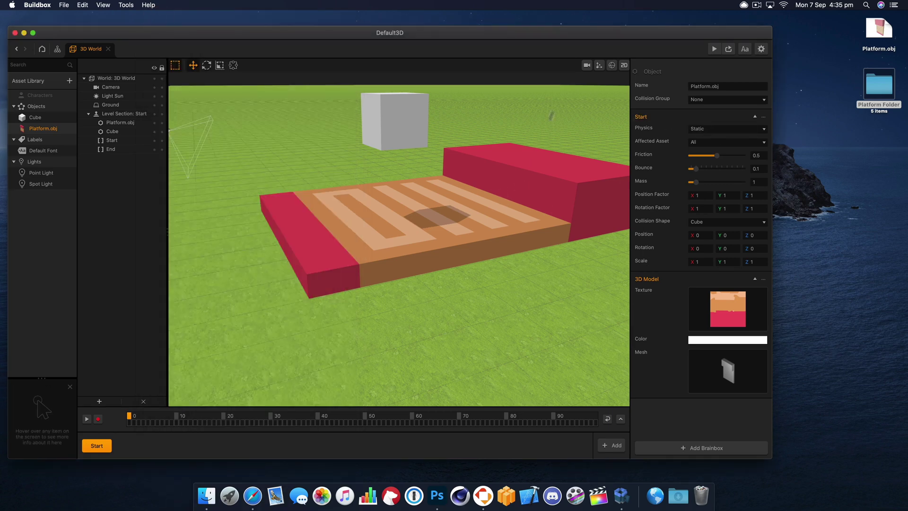
# Show collision shapes, try moving the Start collision object, then undo the move.
pyautogui.click(609, 65)
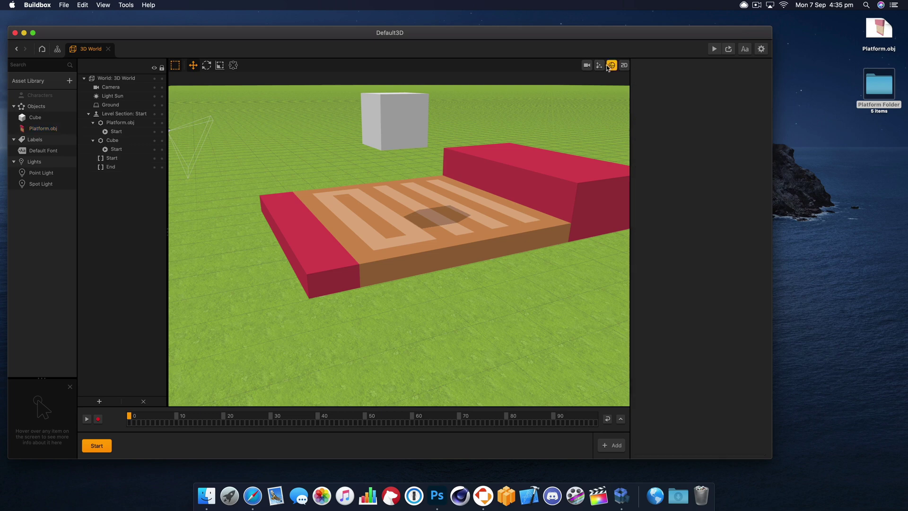
pyautogui.click(265, 268)
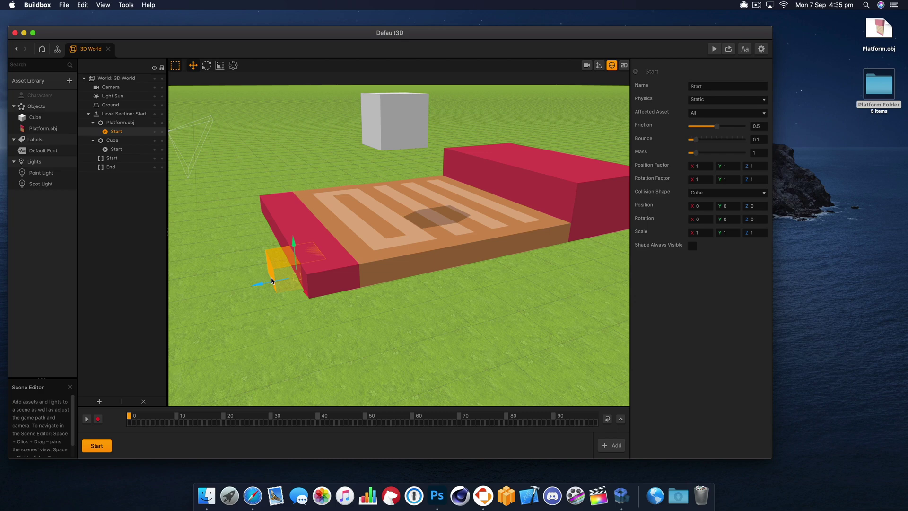
pyautogui.moveTo(272, 281); pyautogui.dragTo(349, 251)
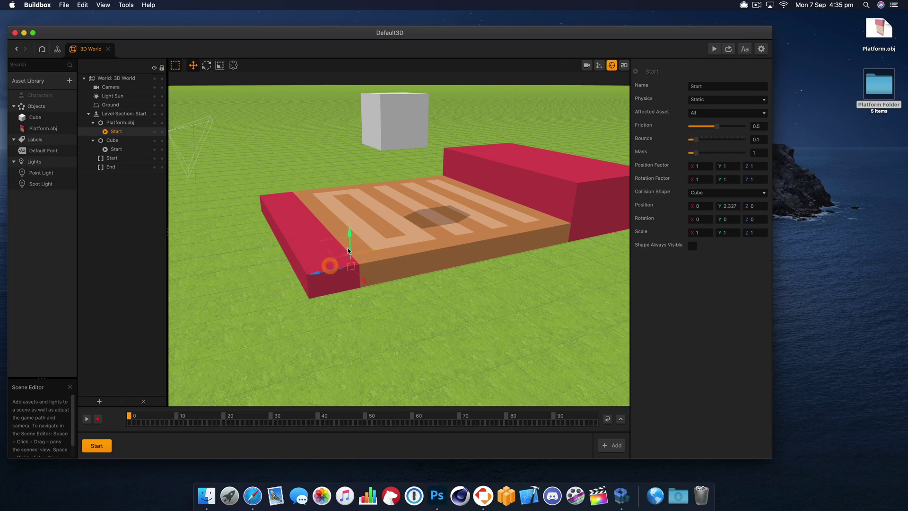
pyautogui.press('super+z')
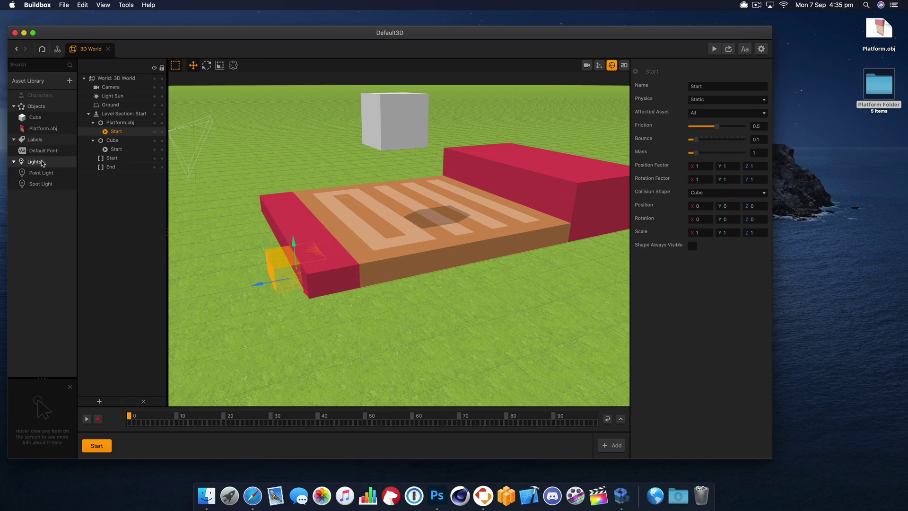
pyautogui.click(39, 129)
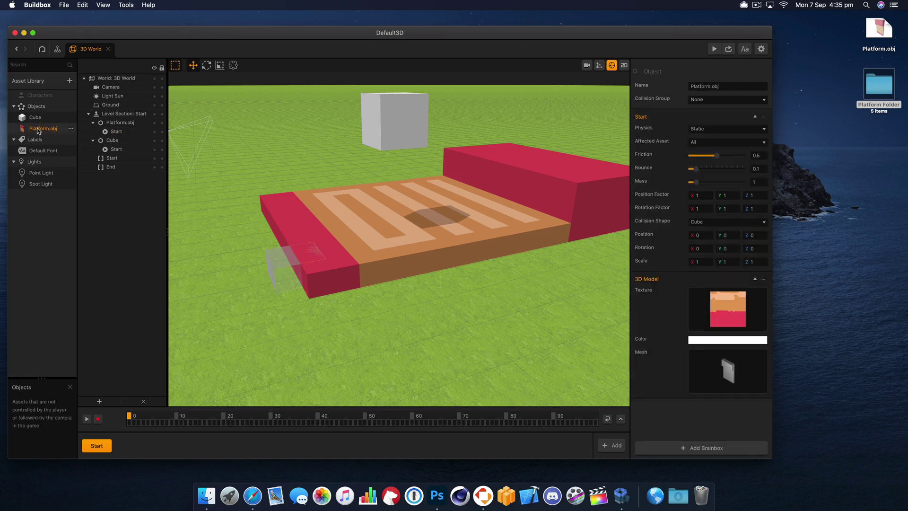
# Open Platform.obj's node editor and arrange the 3D Model and Start nodes side by side.
pyautogui.doubleClick(36, 131)
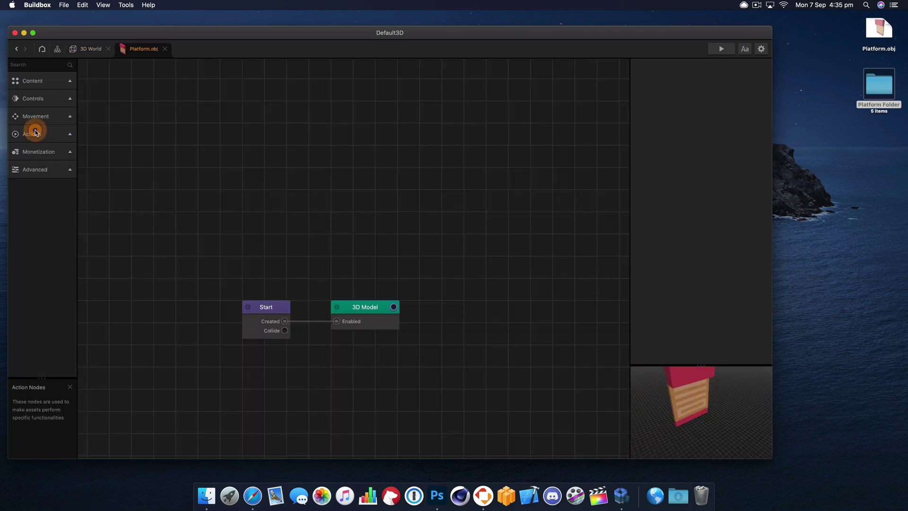
pyautogui.moveTo(378, 311); pyautogui.dragTo(417, 283)
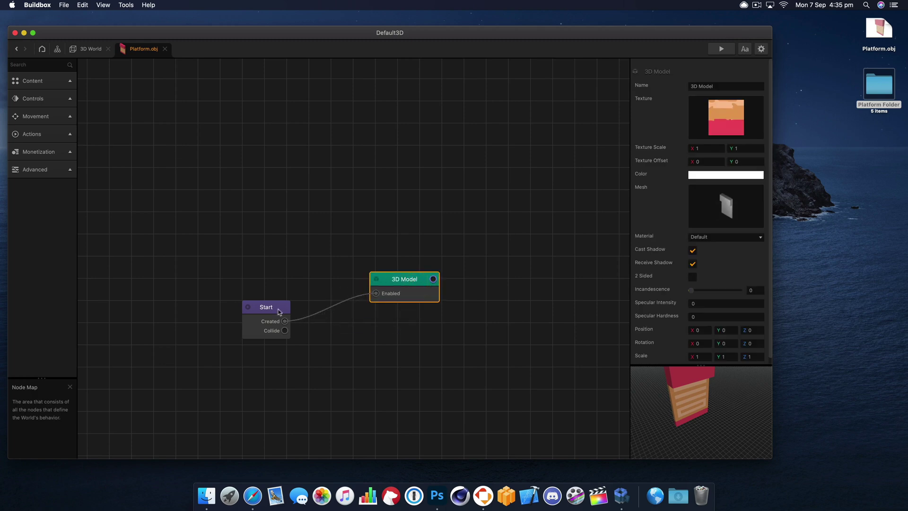
pyautogui.moveTo(266, 307); pyautogui.dragTo(302, 285)
# Set the collision shape to Mesh using Platform.obj as the collision mesh, then return to 3D World.
pyautogui.click(738, 192)
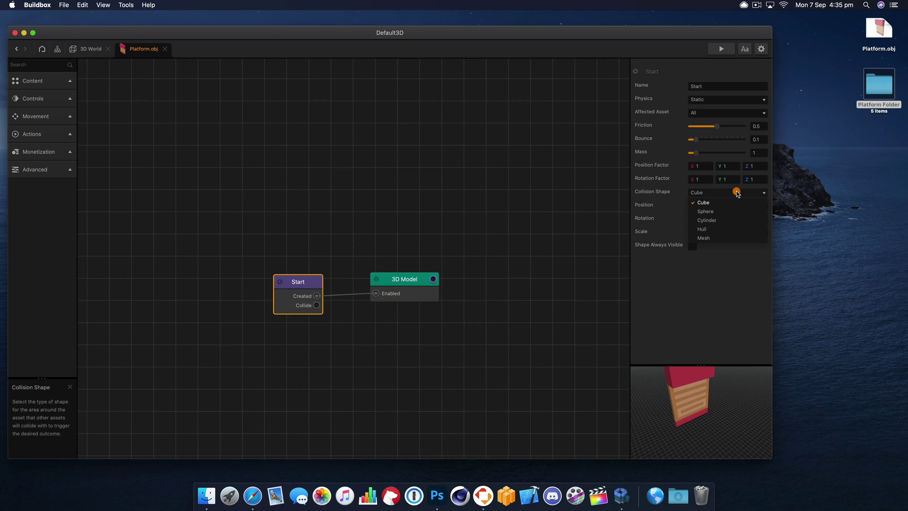
pyautogui.click(729, 239)
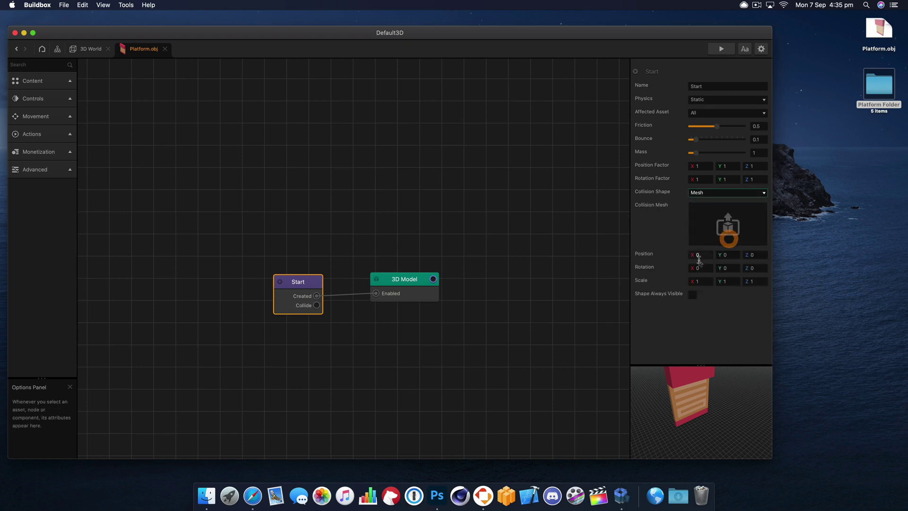
pyautogui.click(207, 496)
pyautogui.moveTo(416, 154); pyautogui.dragTo(418, 159)
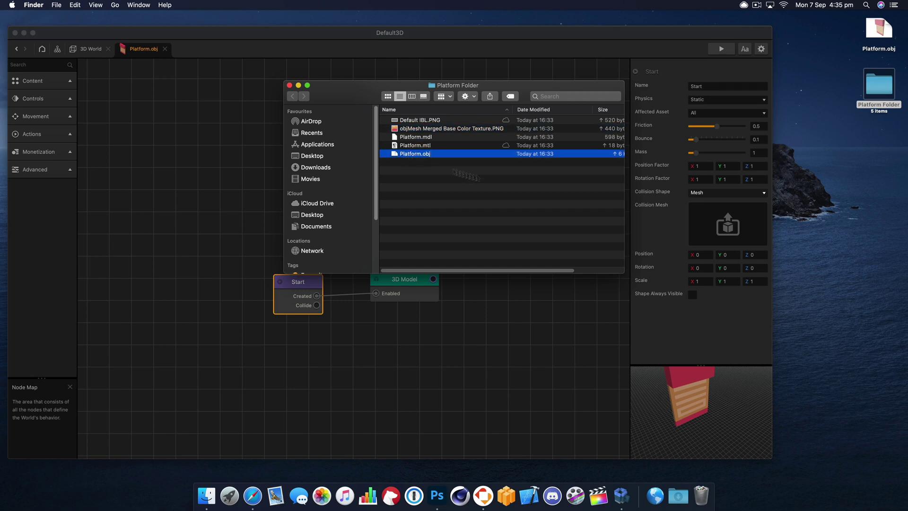
pyautogui.moveTo(466, 176); pyautogui.dragTo(729, 223)
pyautogui.click(551, 35)
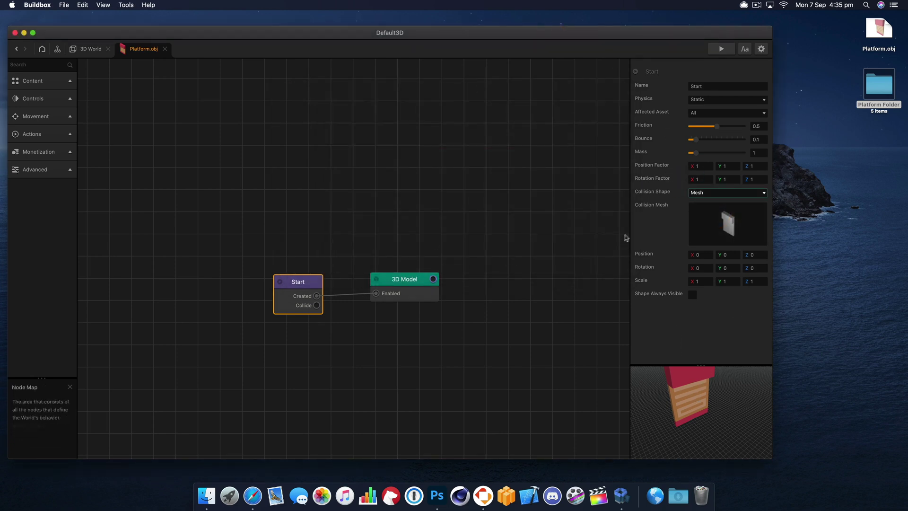
pyautogui.click(88, 49)
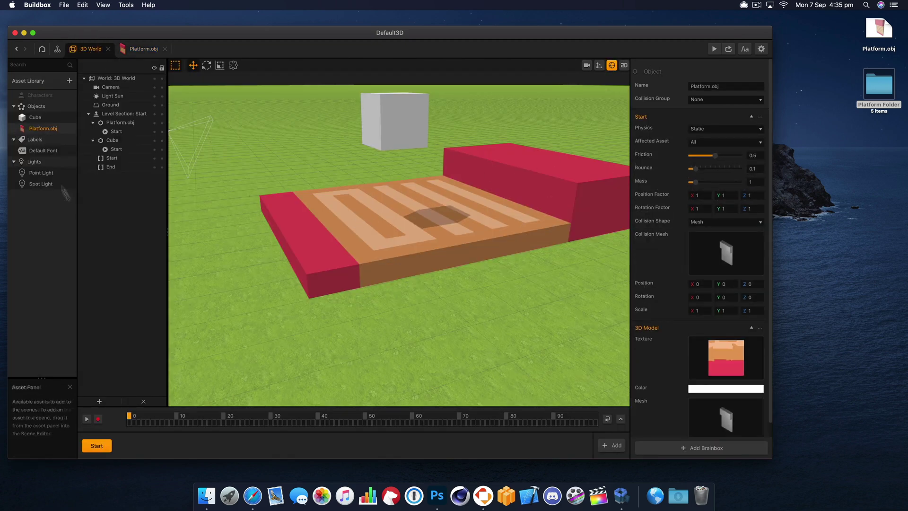
# Undo the recent behaviour edits and preview the cube landing on the platform.
pyautogui.click(116, 132)
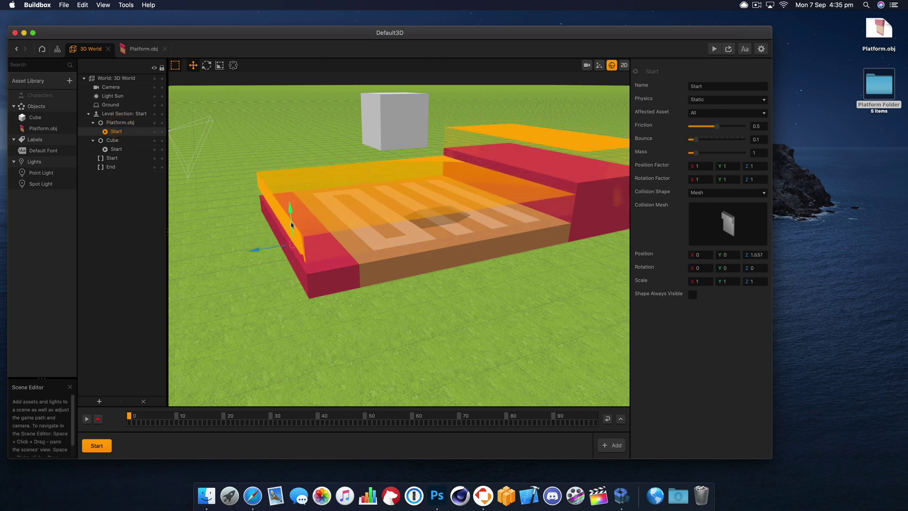
pyautogui.press('super+z')
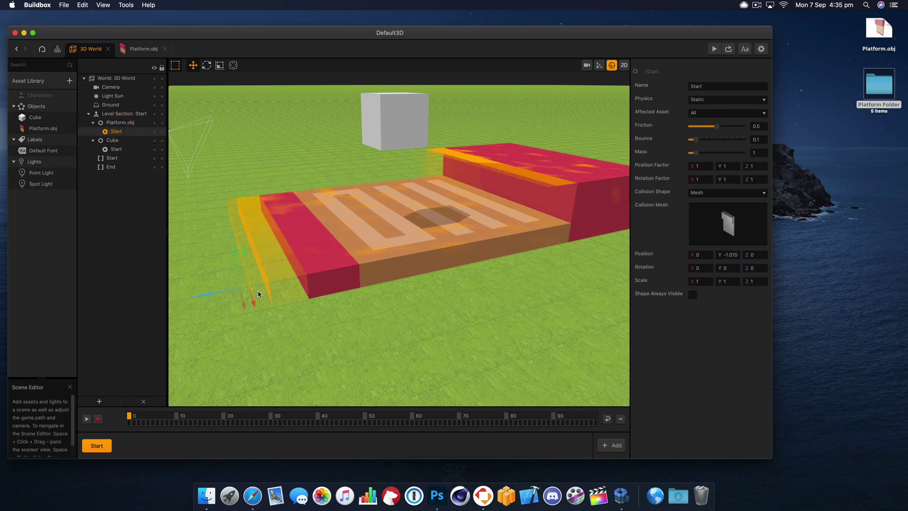
pyautogui.press('super+z')
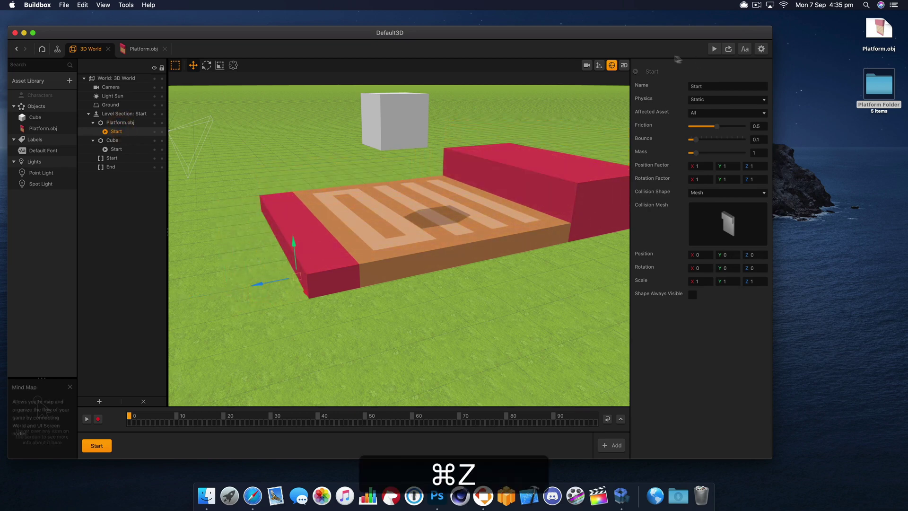
pyautogui.click(731, 50)
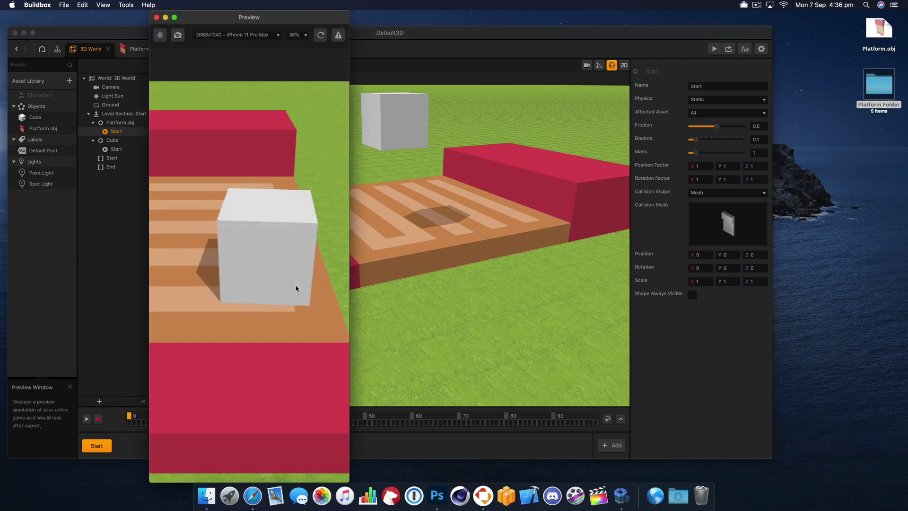
pyautogui.click(156, 17)
pyautogui.click(116, 149)
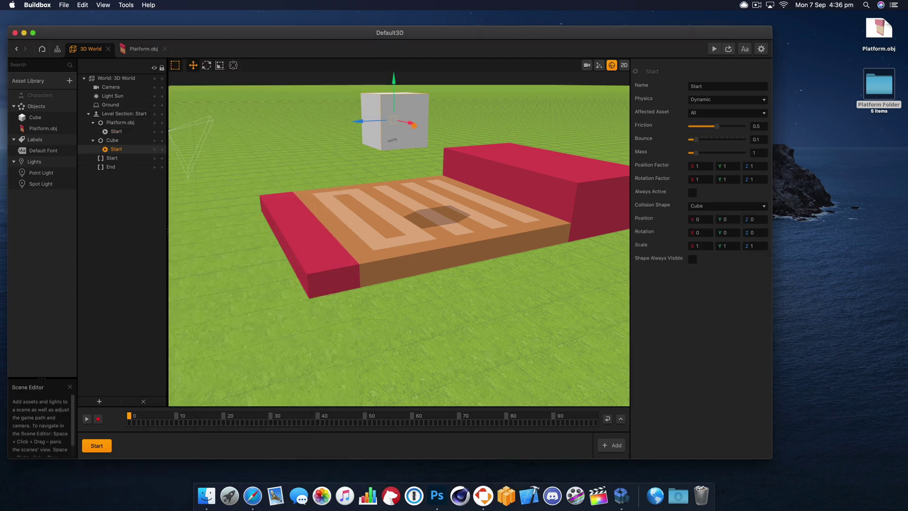
pyautogui.press('super+z')
pyautogui.press('super+z')
pyautogui.press('super+z')
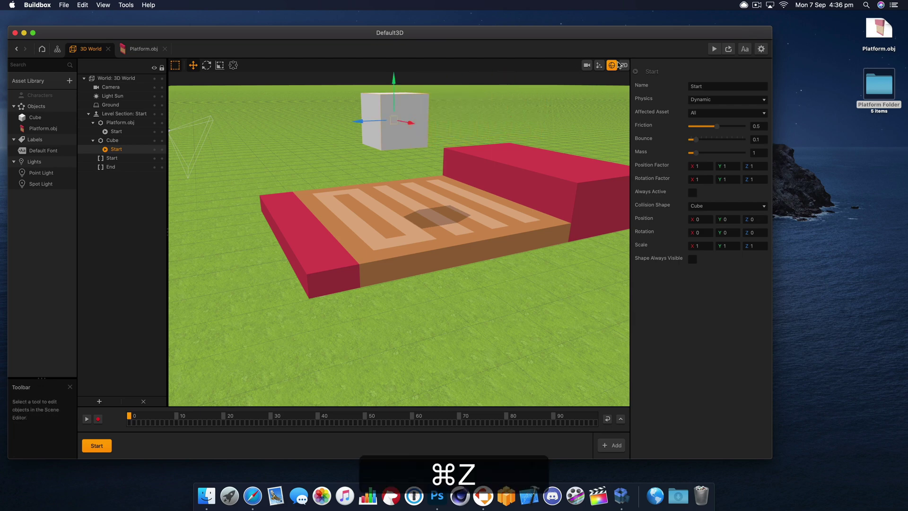
# Move the cube just above the raised red end of the platform and preview again.
pyautogui.moveTo(373, 121); pyautogui.dragTo(490, 118)
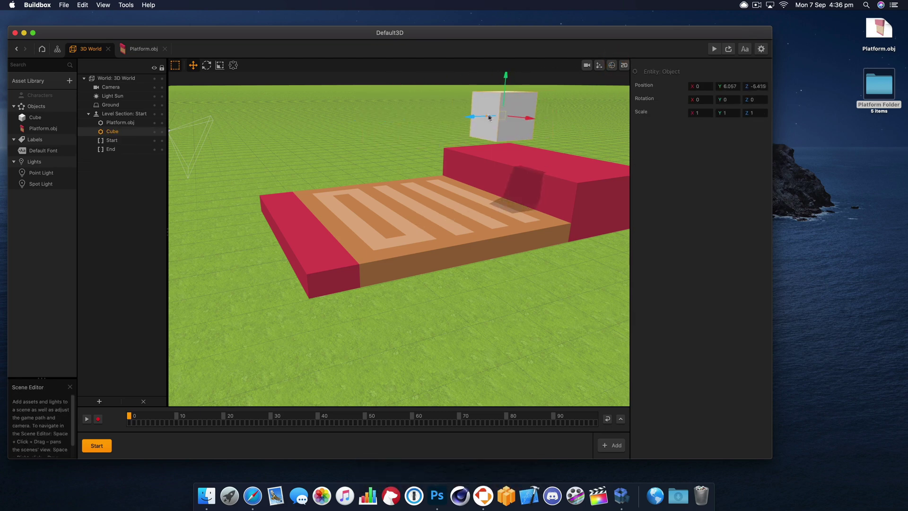
pyautogui.moveTo(510, 85); pyautogui.dragTo(504, 130)
pyautogui.moveTo(484, 161); pyautogui.dragTo(531, 158)
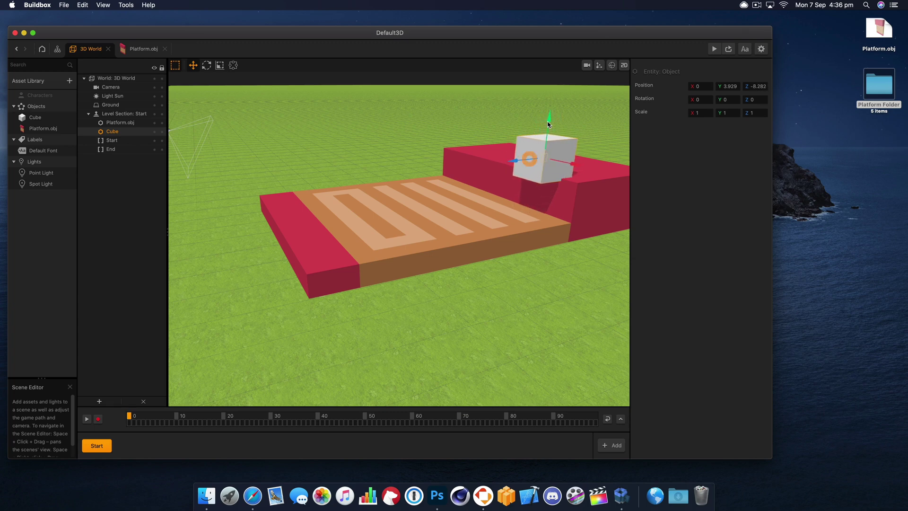
pyautogui.moveTo(550, 121); pyautogui.dragTo(556, 92)
pyautogui.click(714, 49)
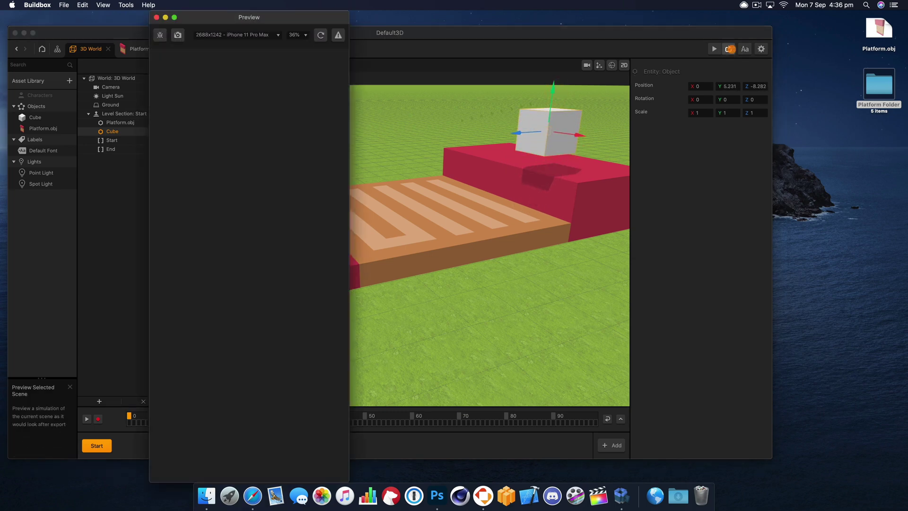
pyautogui.click(156, 18)
pyautogui.click(43, 129)
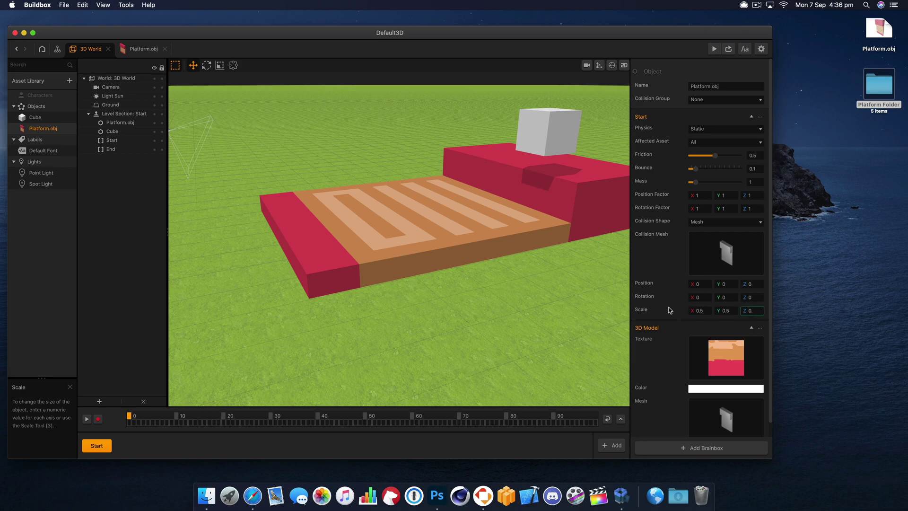
# Undo the collision mesh scaling and scale the placed Platform.obj to 0.5 on X, Y and Z.
pyautogui.press('super+z')
pyautogui.press('super+z')
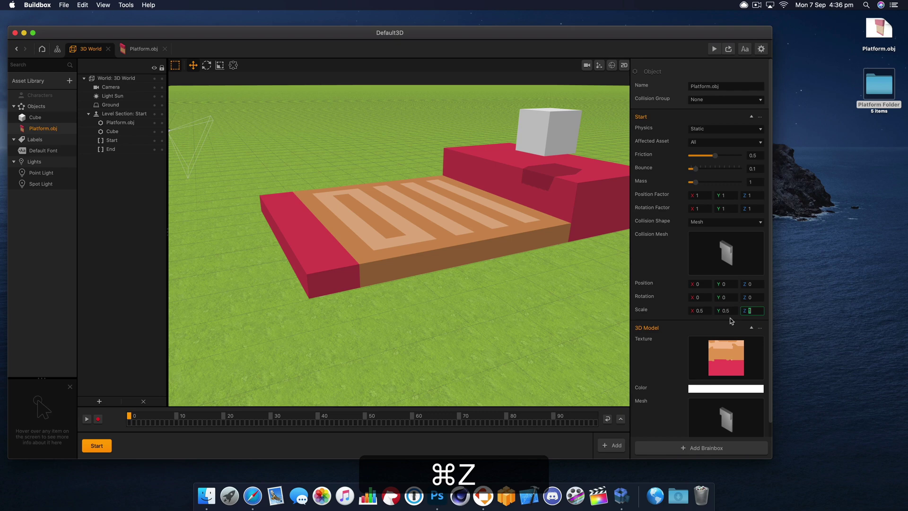
pyautogui.click(703, 310)
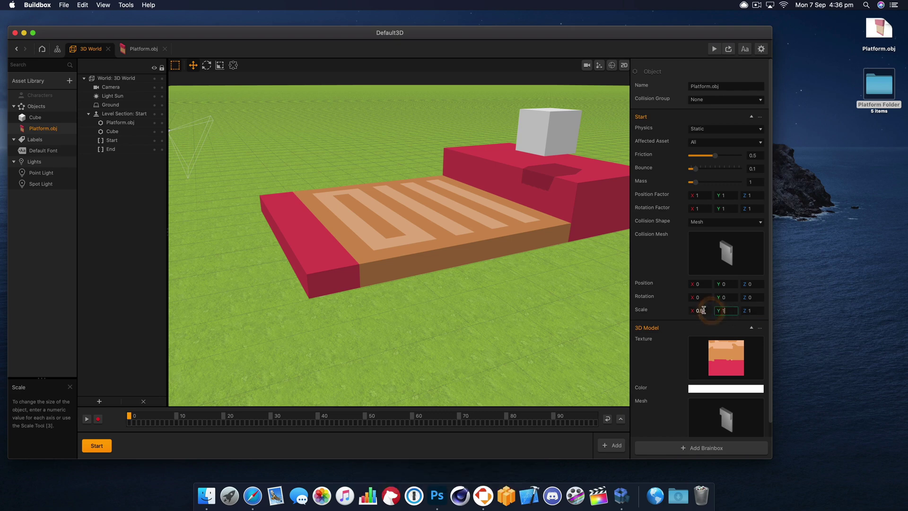
pyautogui.click(247, 196)
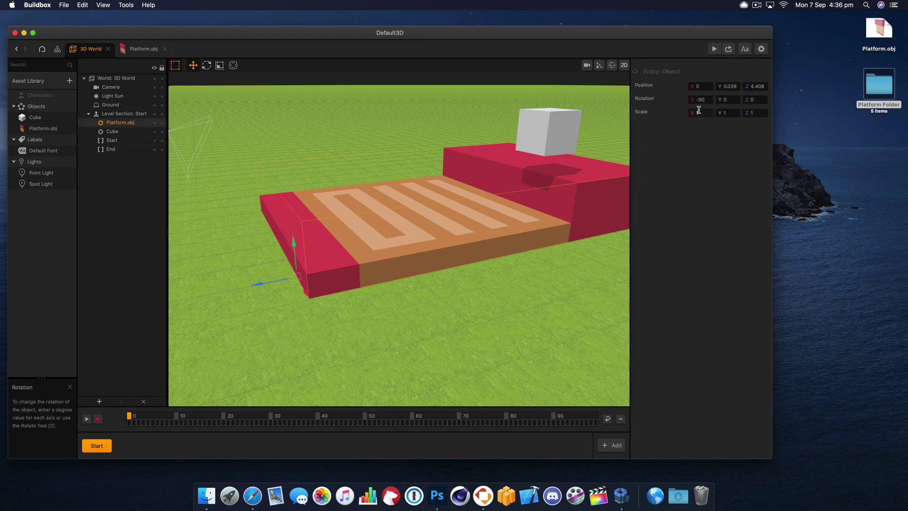
pyautogui.write('0.5')
pyautogui.press('Tab')
pyautogui.write('0')
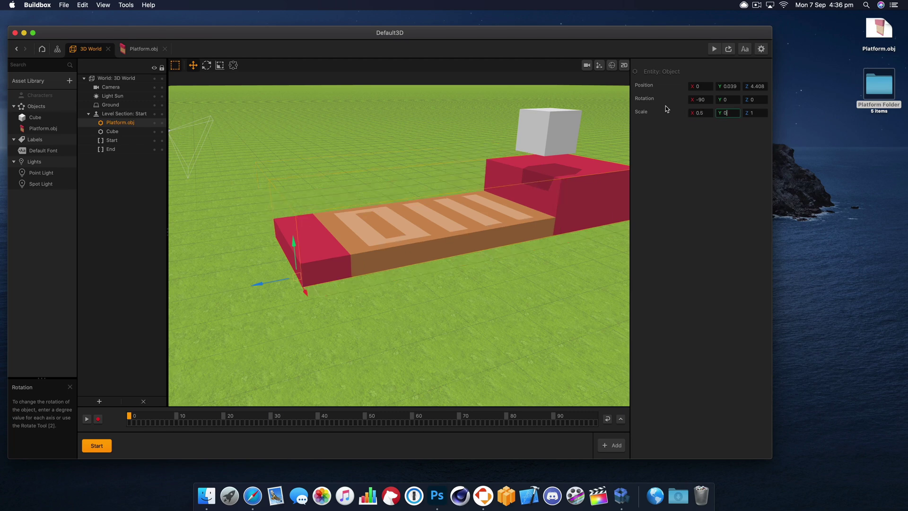
pyautogui.write('0.5')
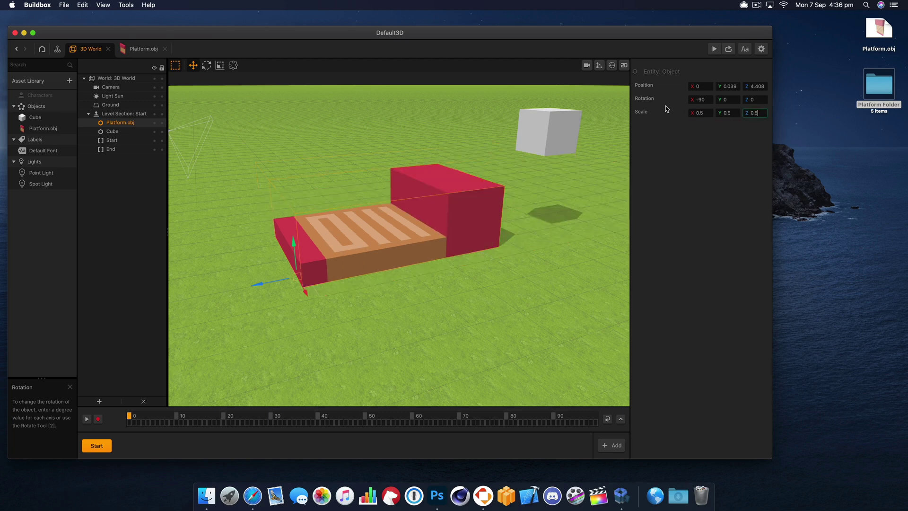
pyautogui.press('Return')
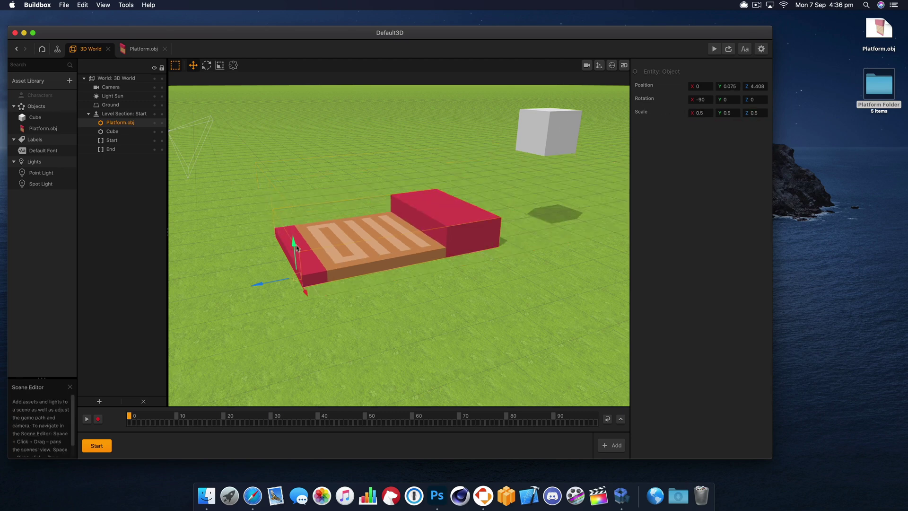
# Duplicate the platform and place the copy beside it at X 5.977, Z -1.115.
pyautogui.click(414, 173)
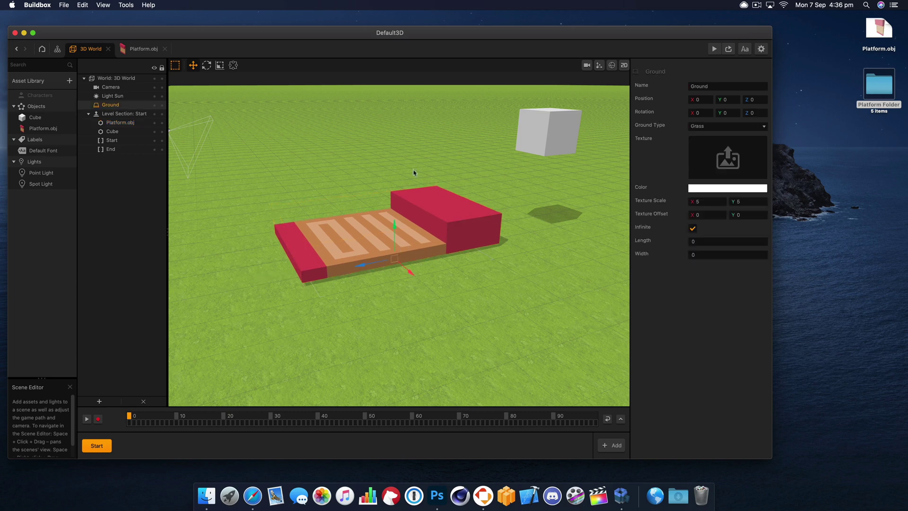
pyautogui.click(423, 231)
pyautogui.press('super+d')
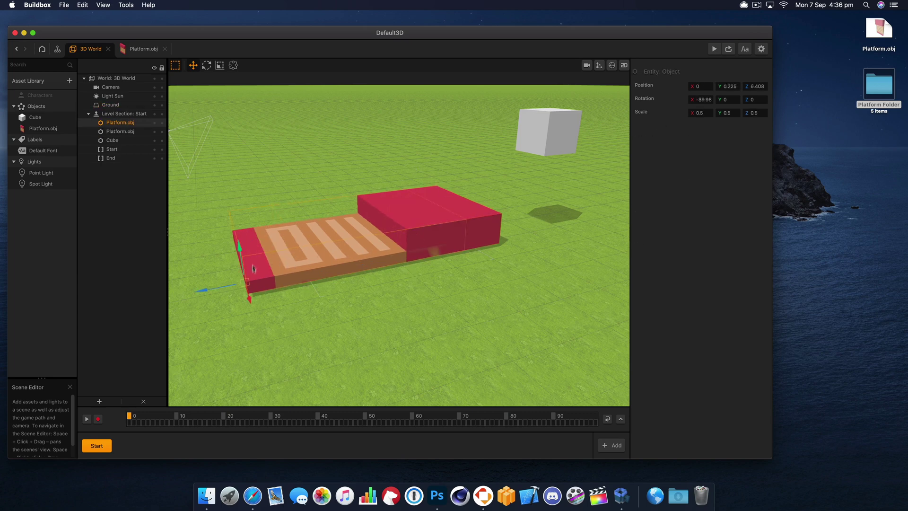
pyautogui.moveTo(250, 299); pyautogui.dragTo(410, 379)
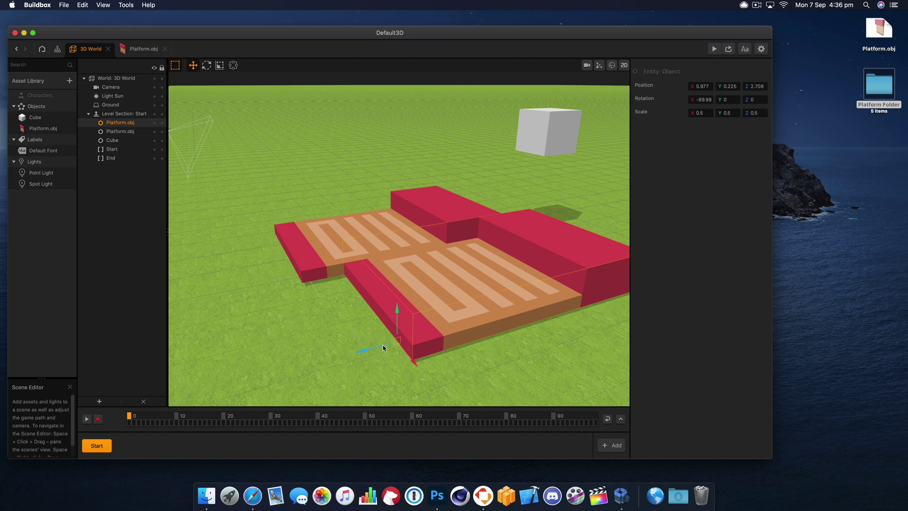
pyautogui.moveTo(383, 348); pyautogui.dragTo(494, 335)
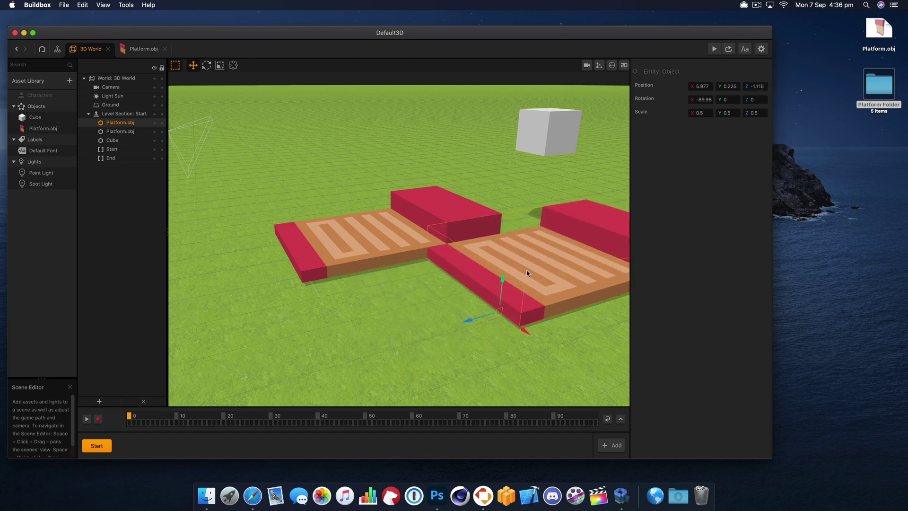